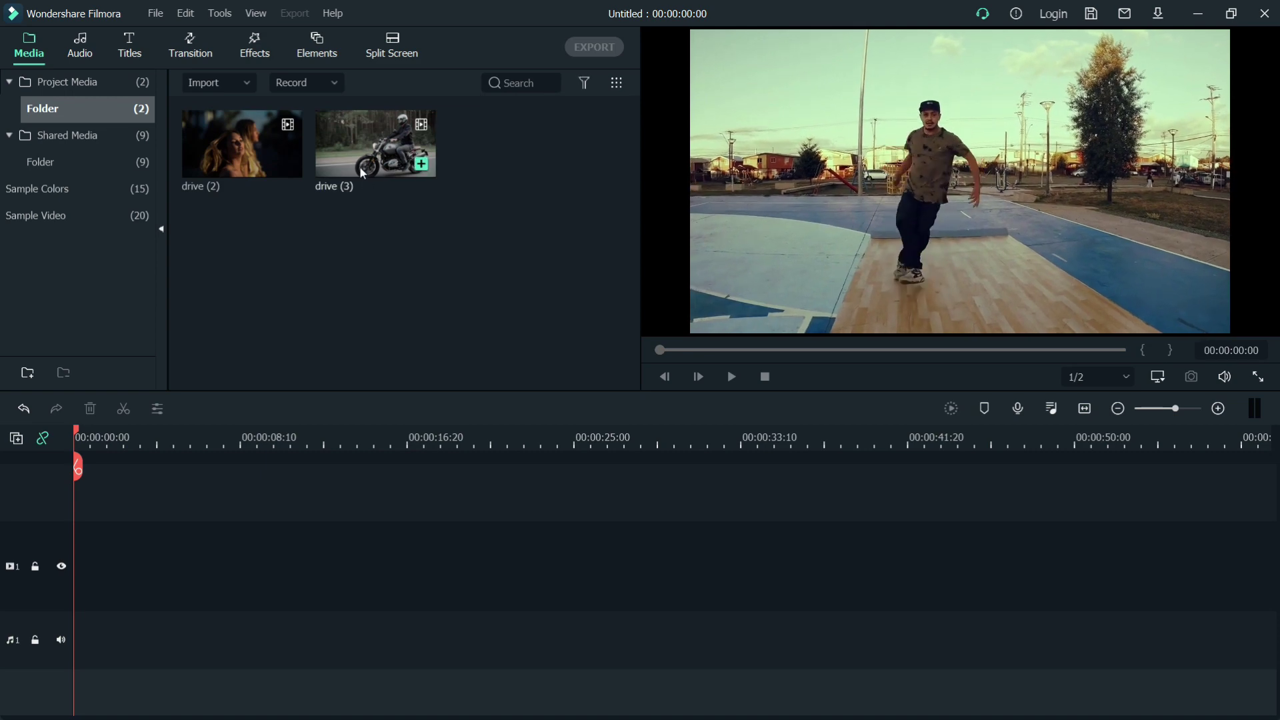
Add drive (3) and drive (2) to video track 1 and drop both clips' volume to -∞ dB.
left_click_drag(373, 143, 75, 584)
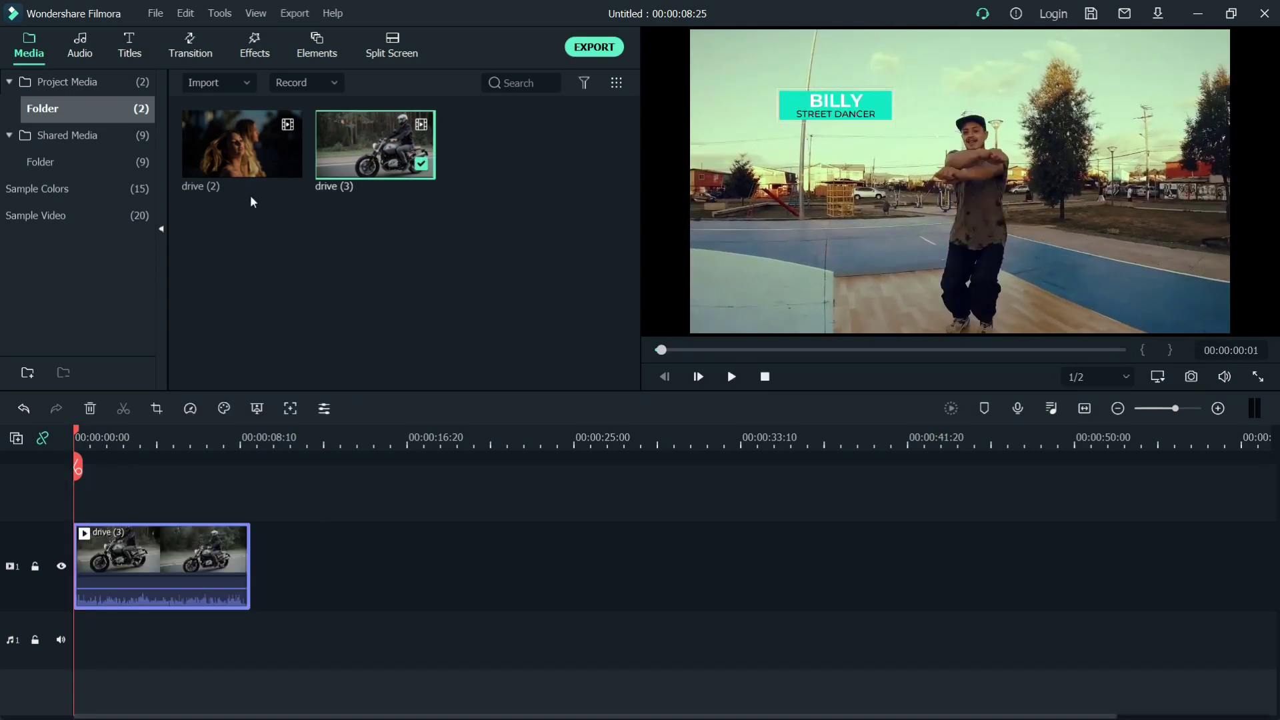
left_click_drag(241, 147, 313, 582)
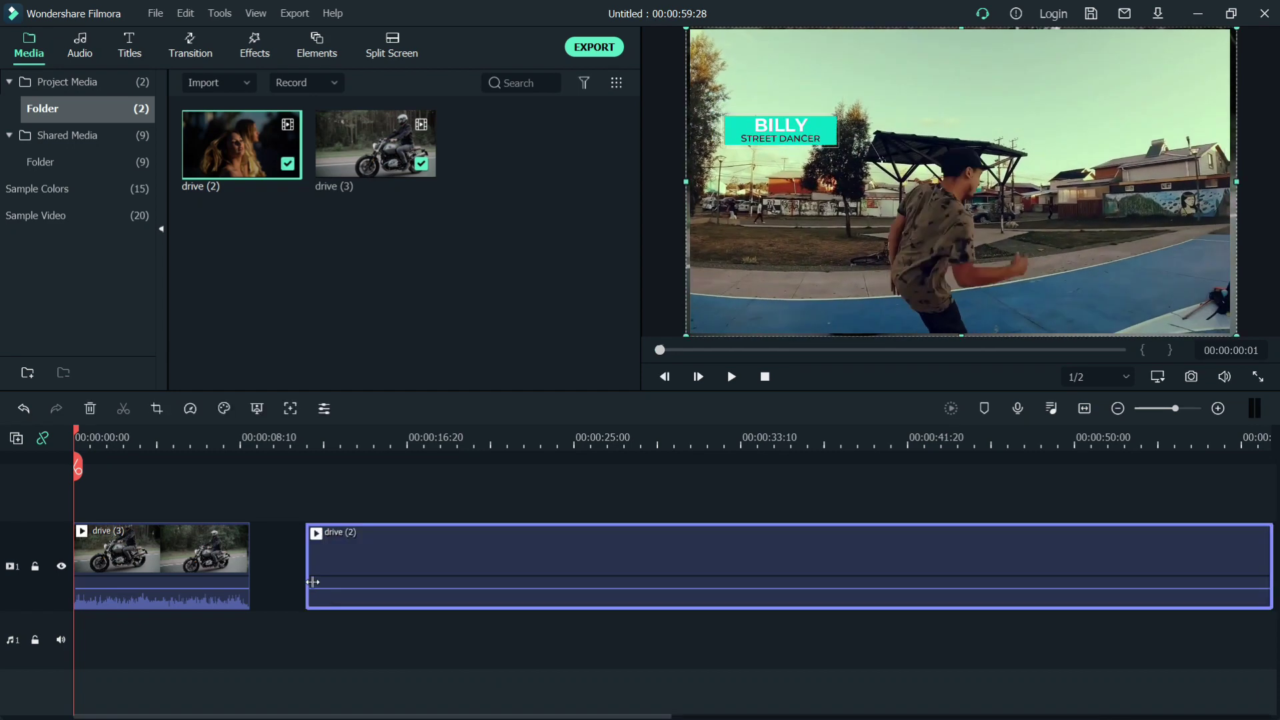
mouse_move(346, 591)
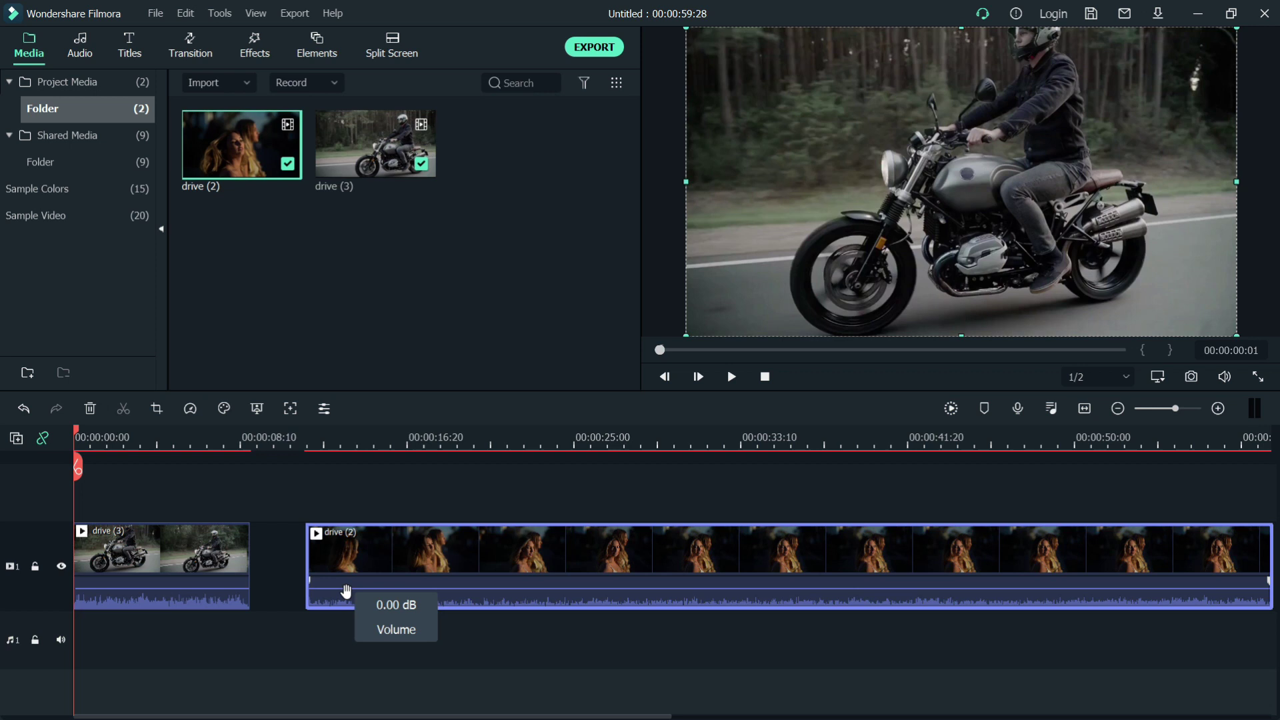
left_click_drag(346, 591, 344, 652)
left_click_drag(222, 590, 208, 686)
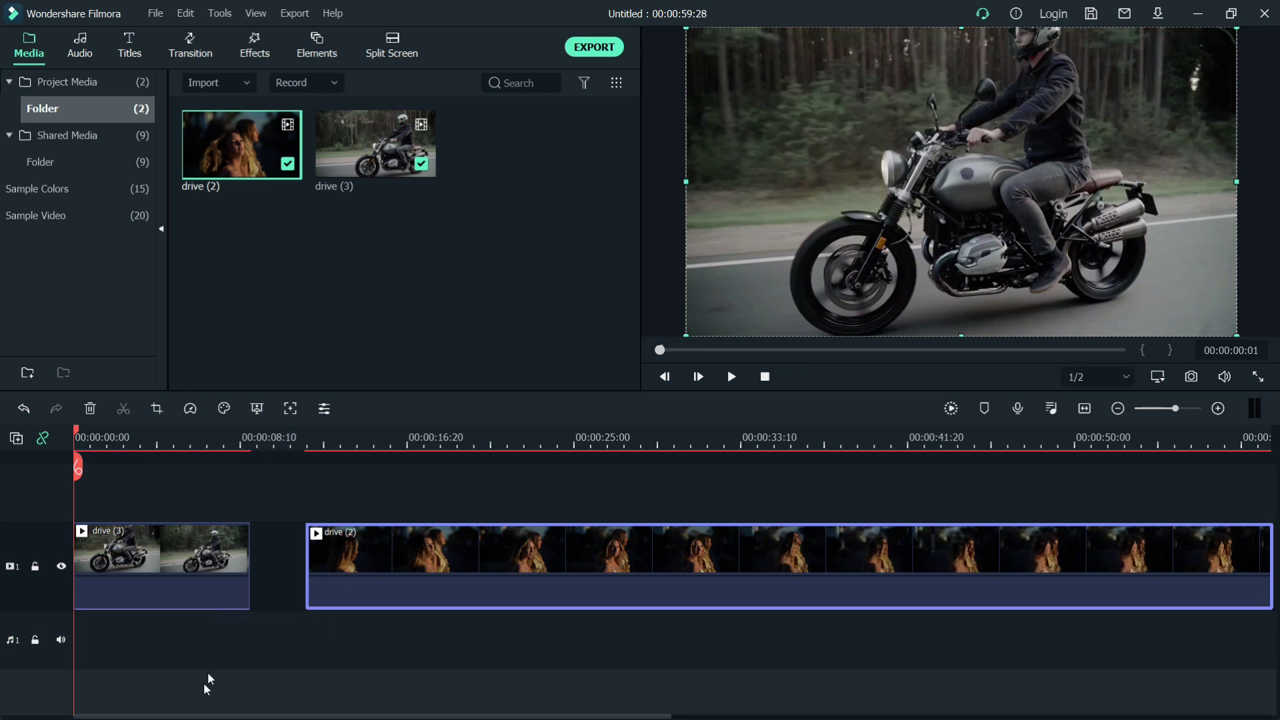
Close the gap so drive (3) and drive (2) sit back to back.
left_click(242, 541)
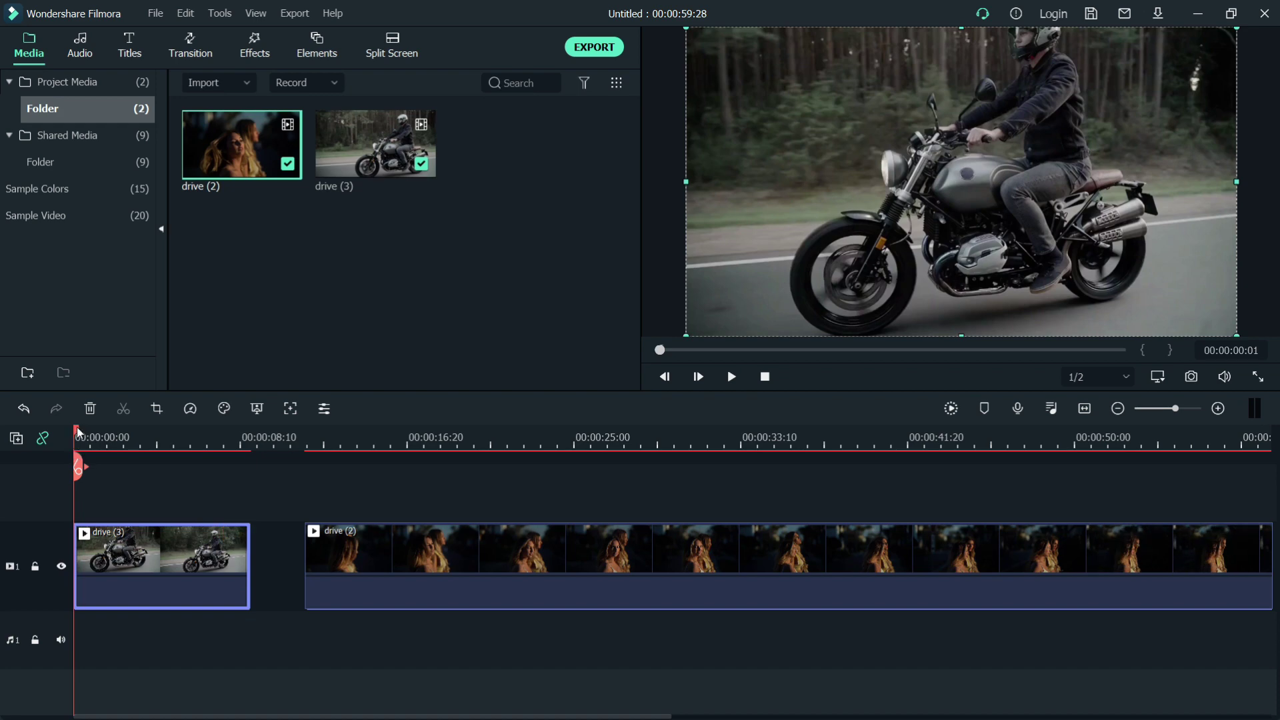
left_click_drag(78, 432, 120, 456)
mouse_move(129, 563)
left_mouse_down()
mouse_move(176, 563)
mouse_move(134, 563)
left_mouse_up()
left_click_drag(122, 444, 254, 445)
Split off and delete drive (2)'s tail so the project runs 00:00:23:20, then render a preview.
left_click(257, 409)
left_click(291, 486)
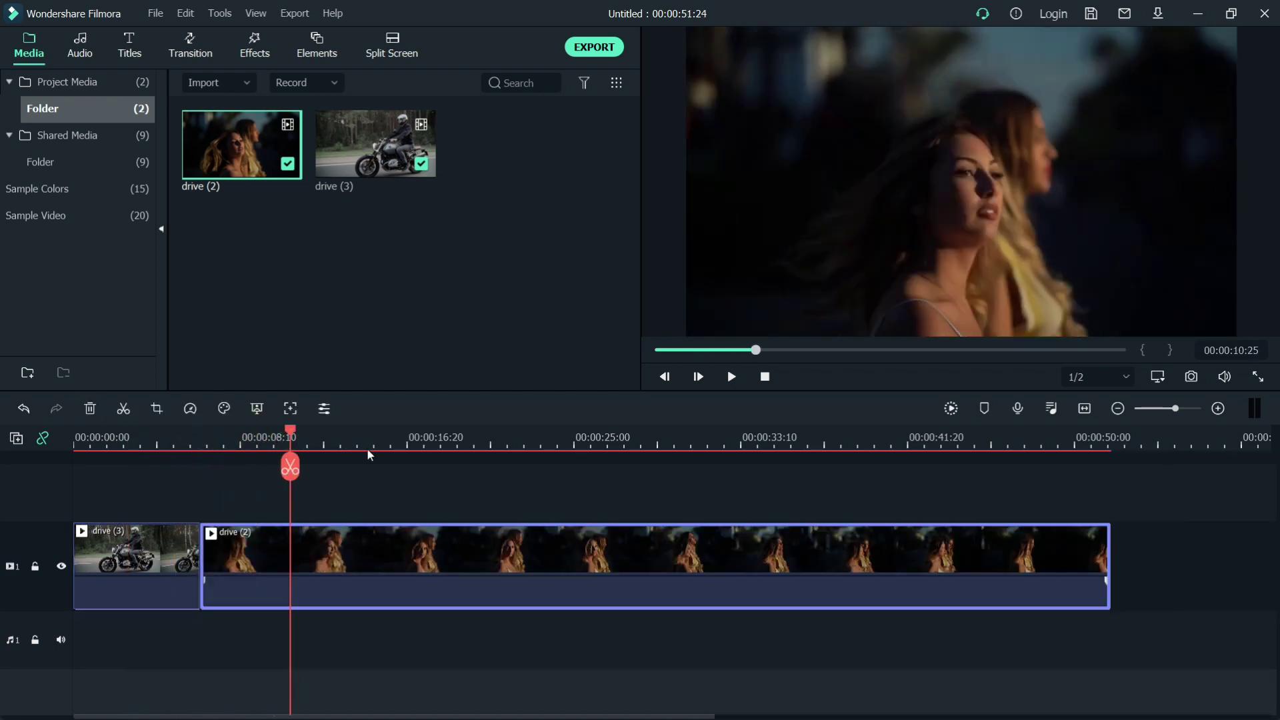
left_click_drag(368, 455, 549, 455)
left_click(549, 466)
left_click(90, 409)
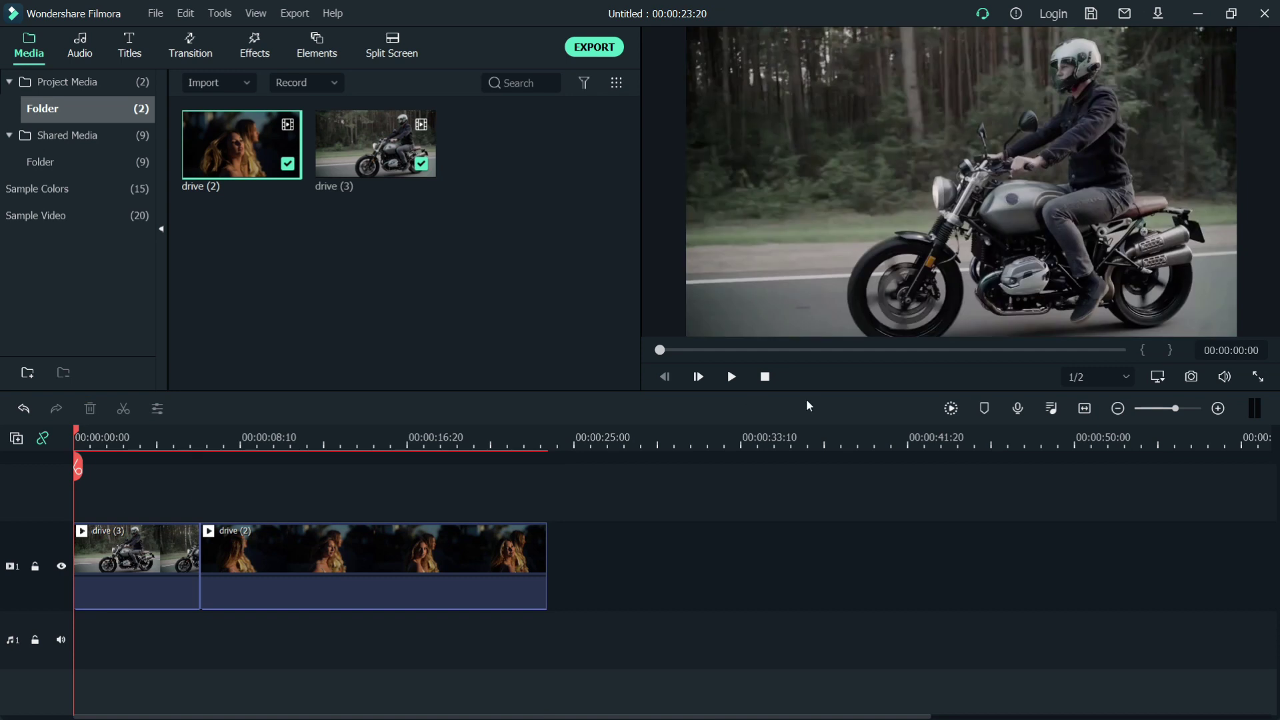
left_click(955, 410)
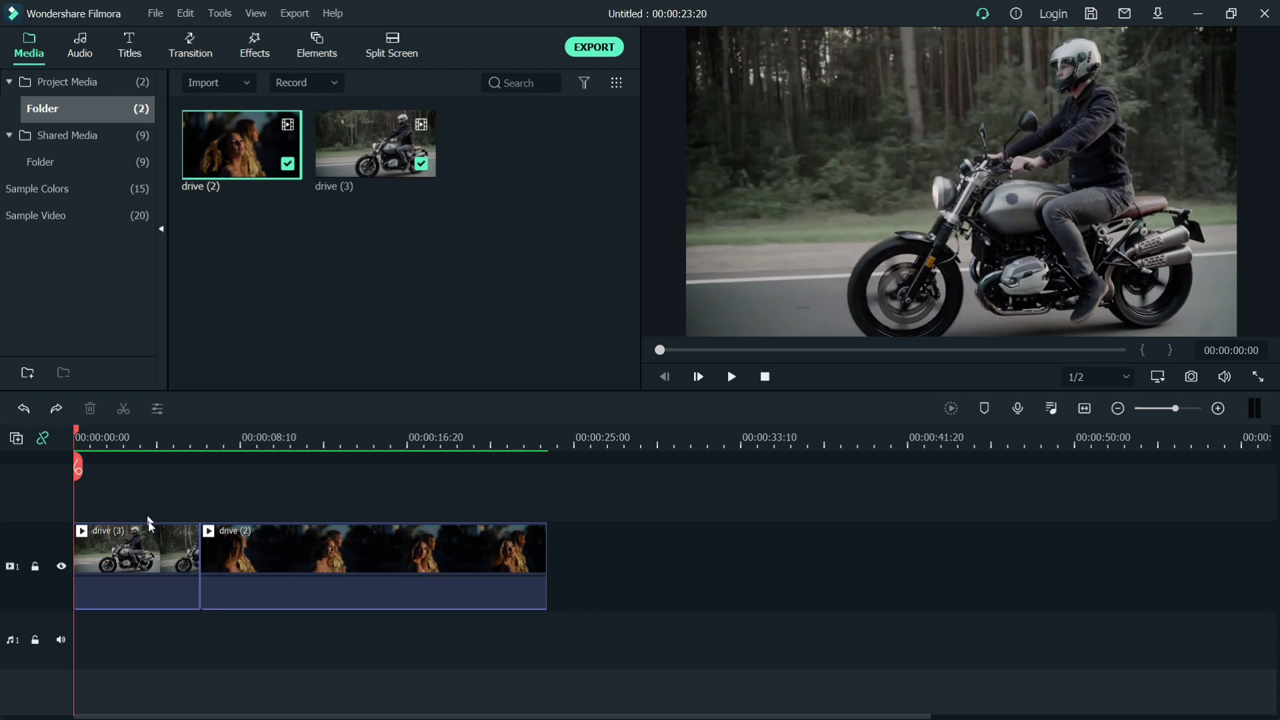
Enable Motion Tracking on drive (3), stretch the tracking box over the motorbike and rider, and start tracking.
double_click(146, 553)
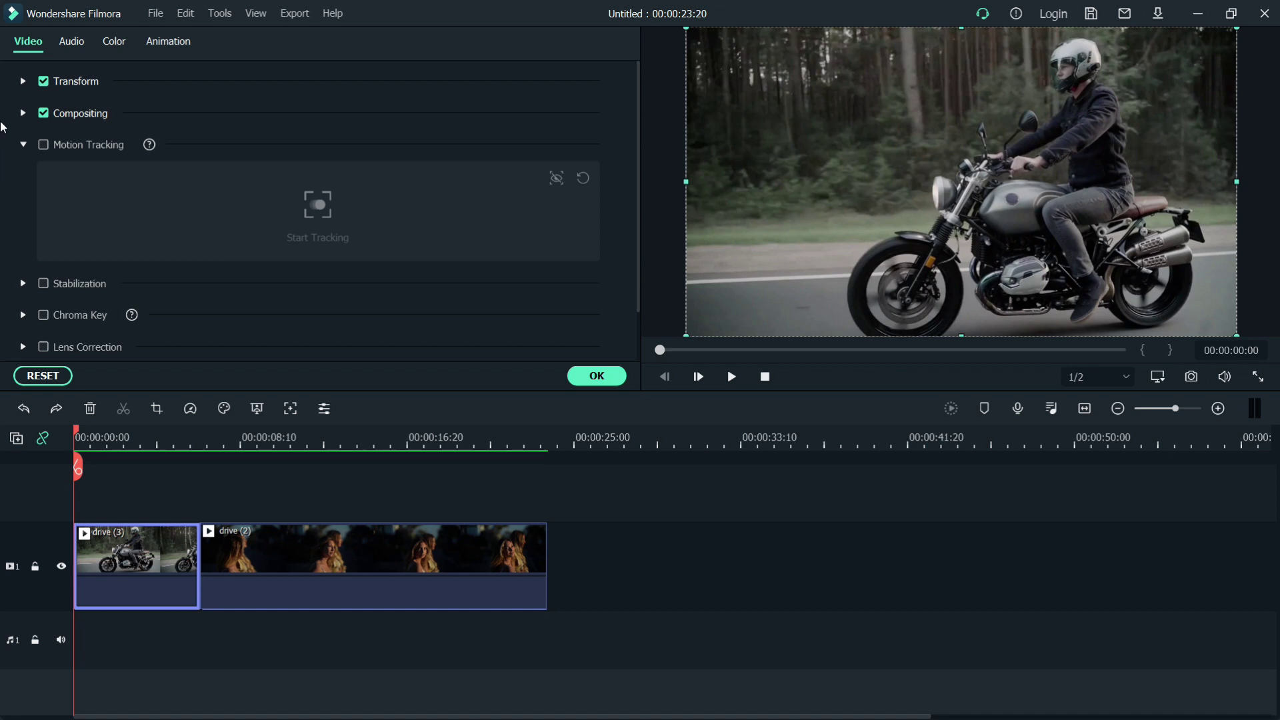
left_click(44, 145)
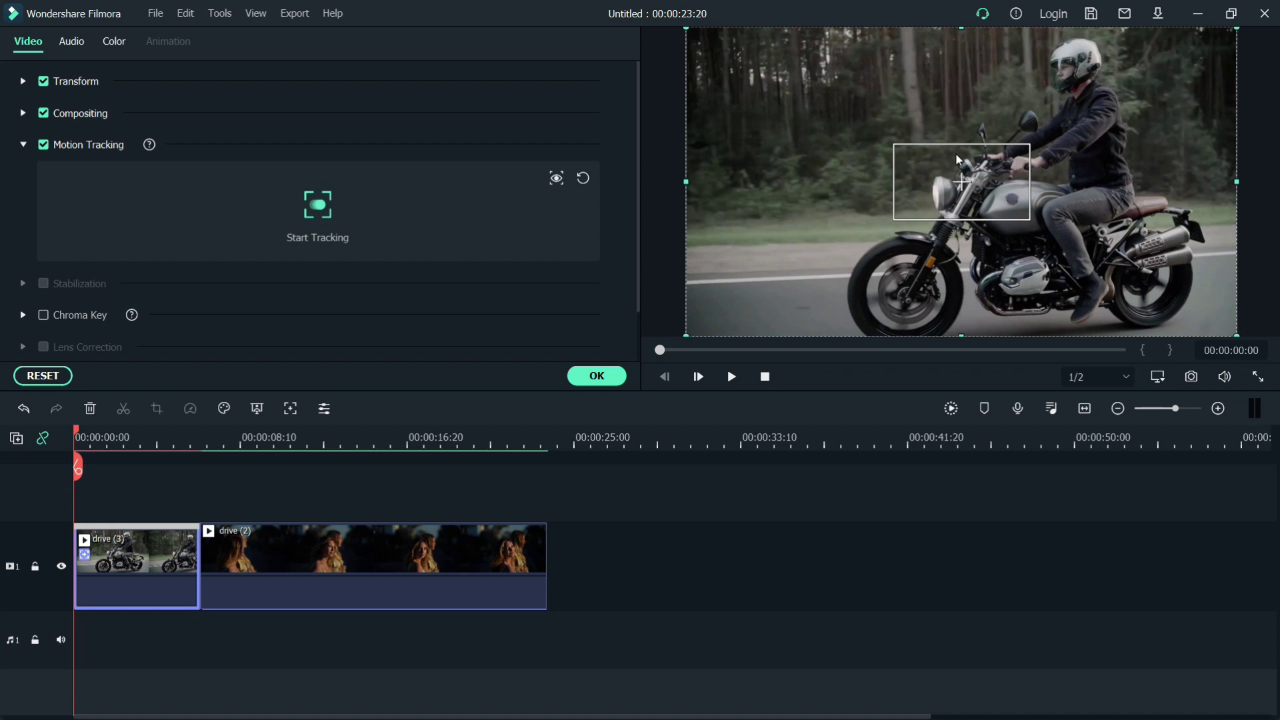
left_click(956, 154)
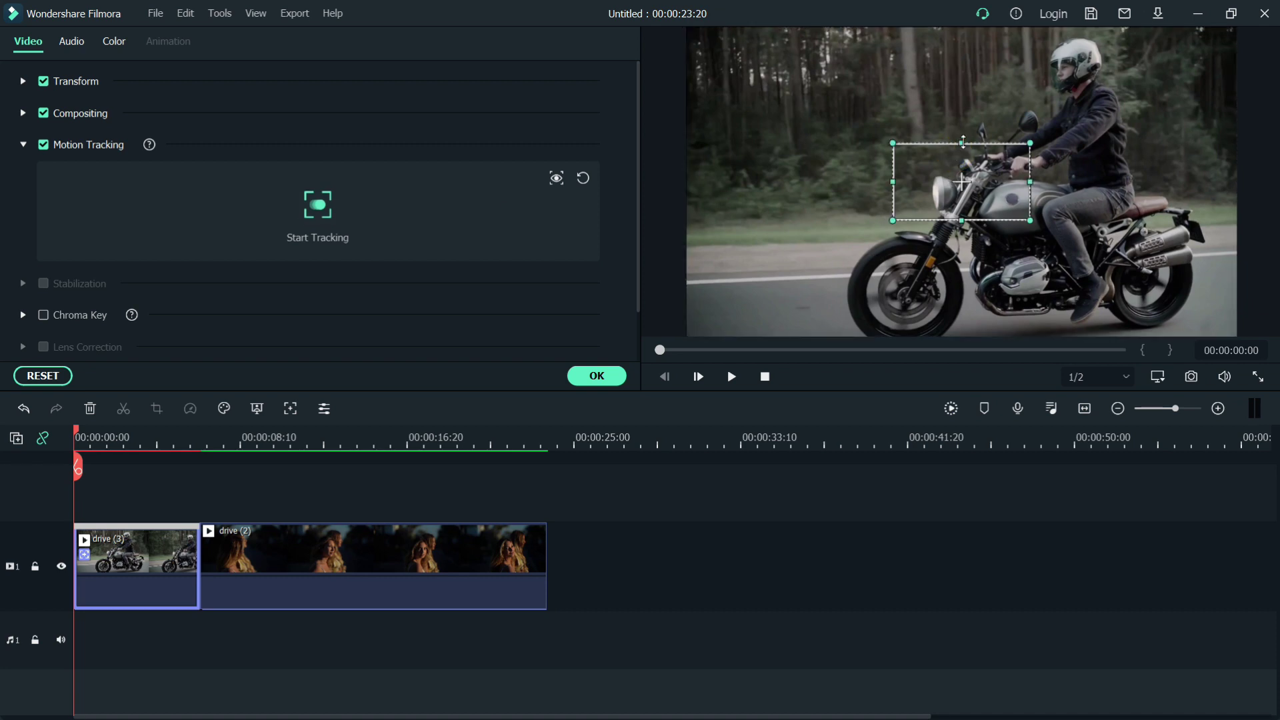
left_click_drag(962, 142, 949, 8)
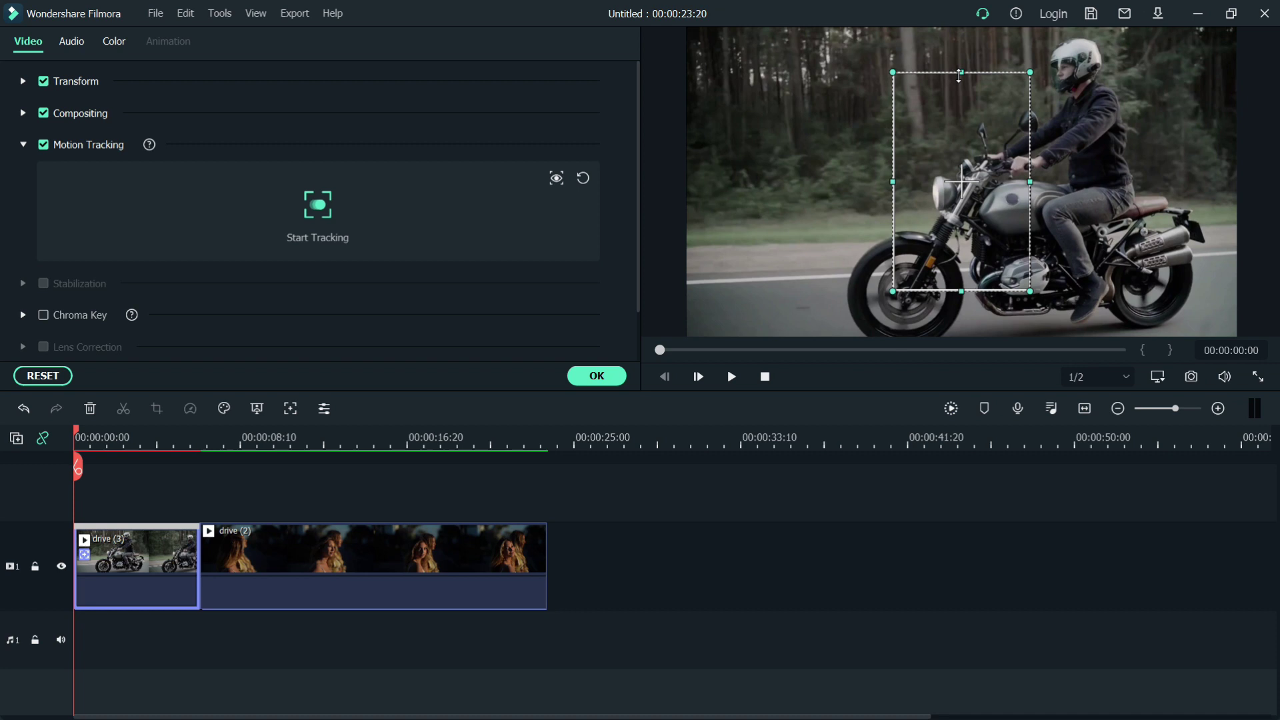
left_click_drag(959, 60, 956, 2)
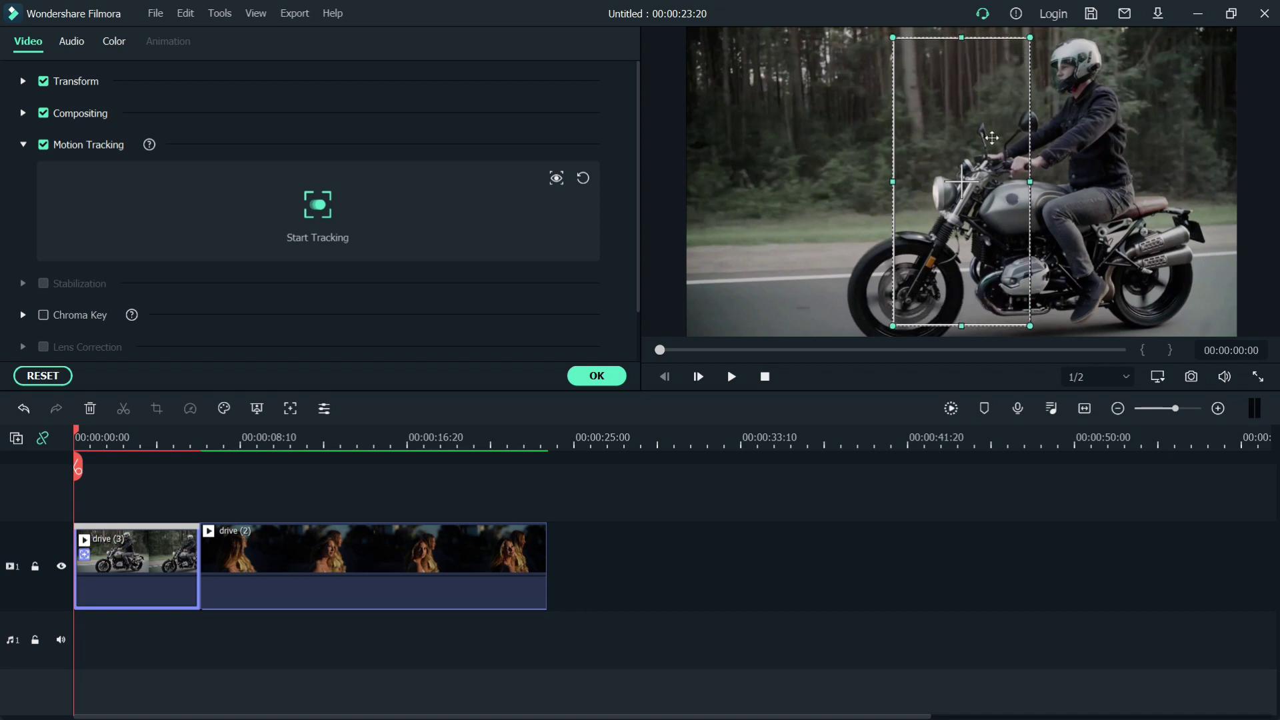
left_click_drag(1063, 180, 1232, 193)
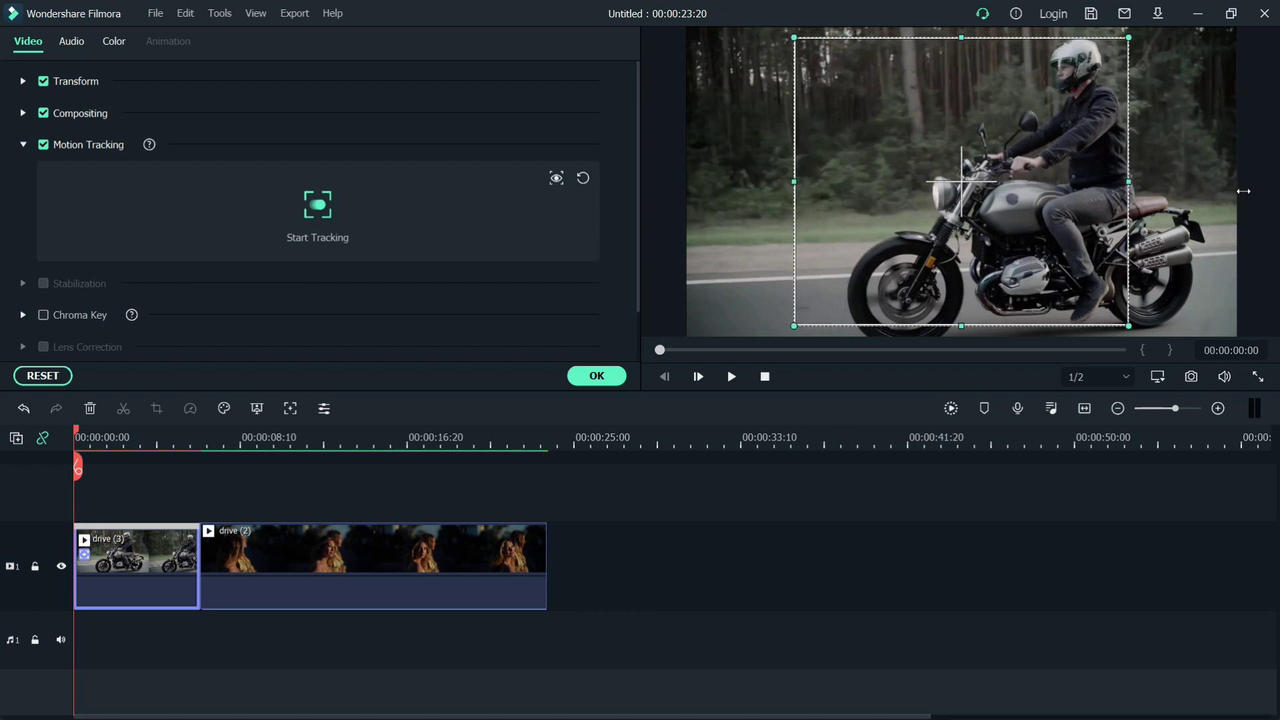
left_click_drag(1027, 265, 1079, 265)
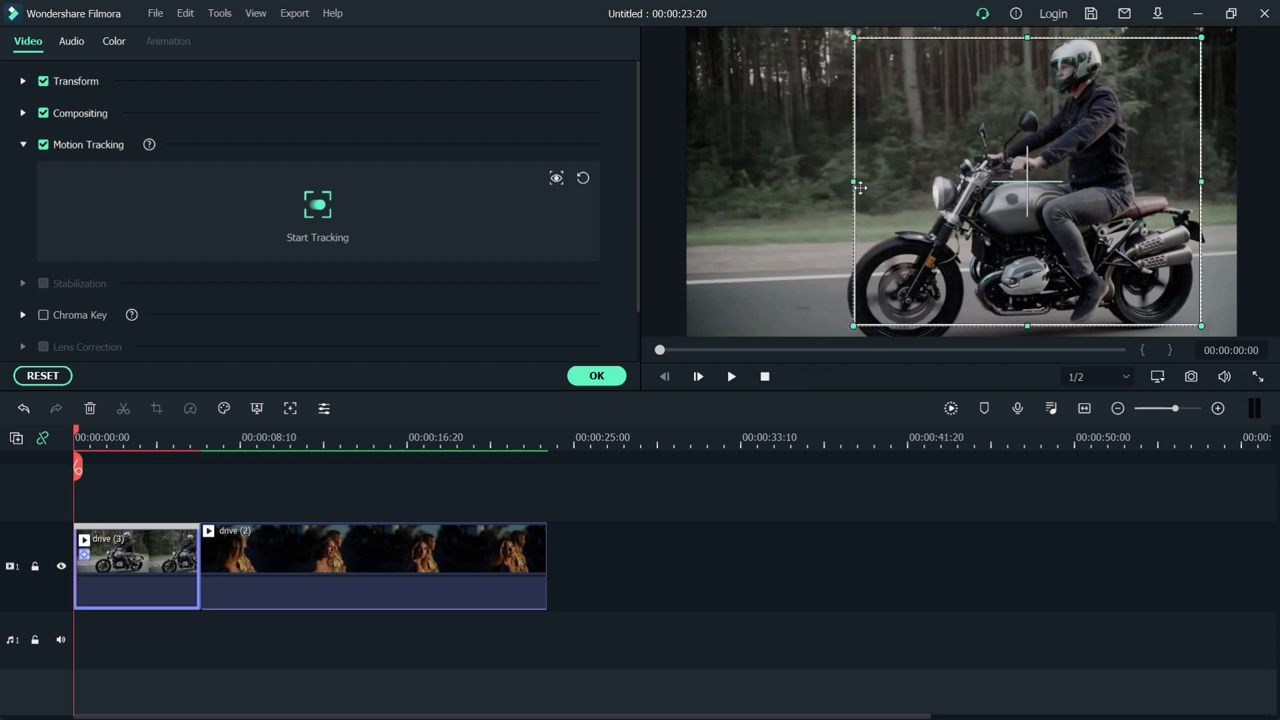
mouse_move(850, 181)
left_mouse_down()
mouse_move(827, 181)
mouse_move(840, 182)
left_mouse_up()
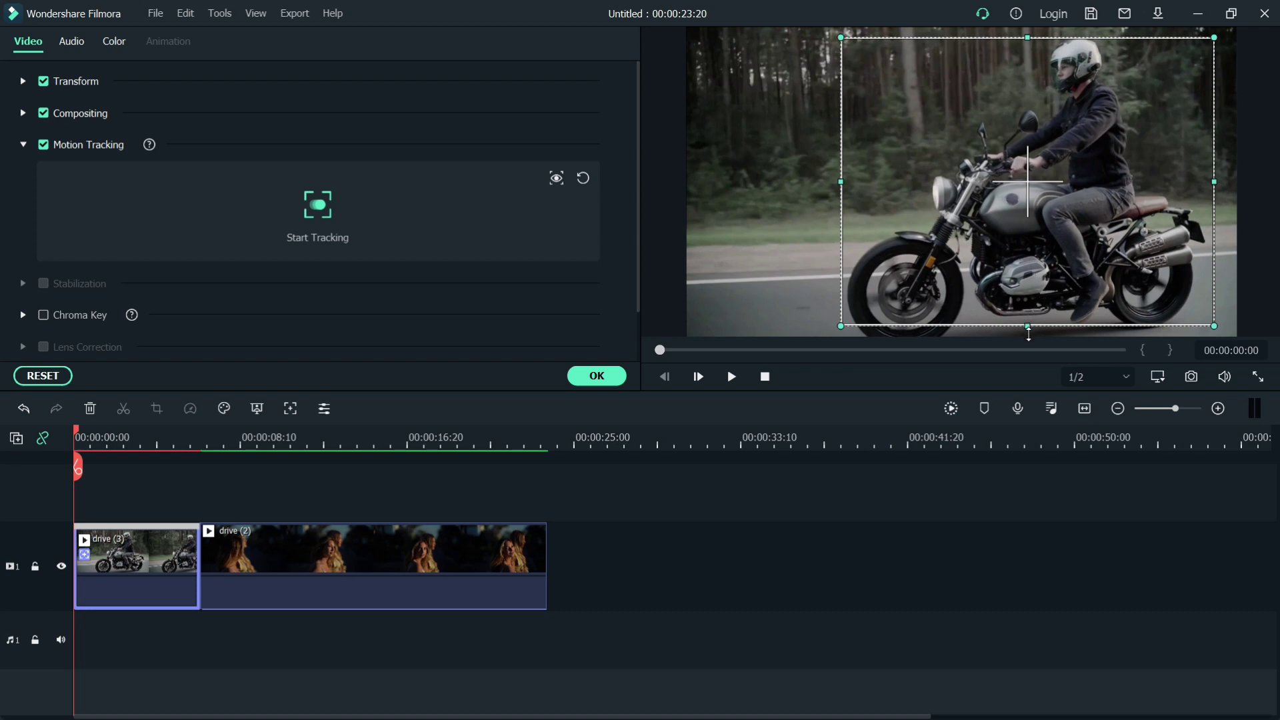
left_click_drag(1028, 333, 1031, 348)
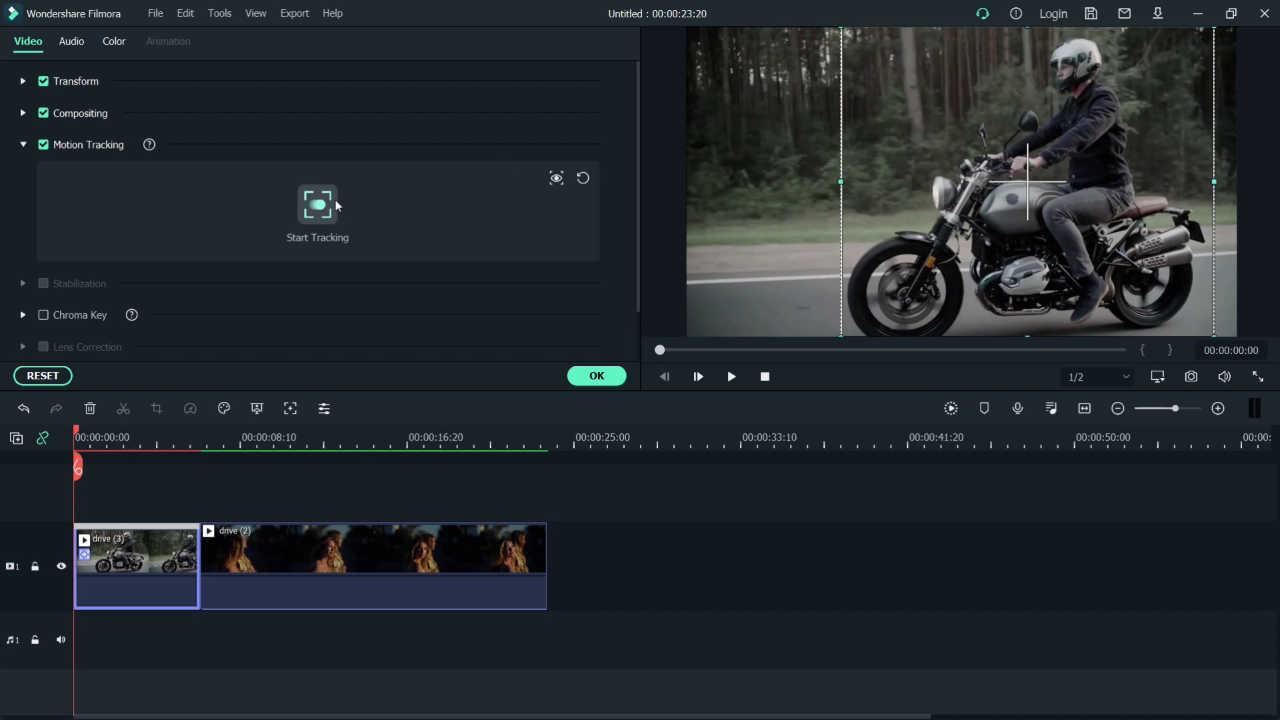
left_click(317, 206)
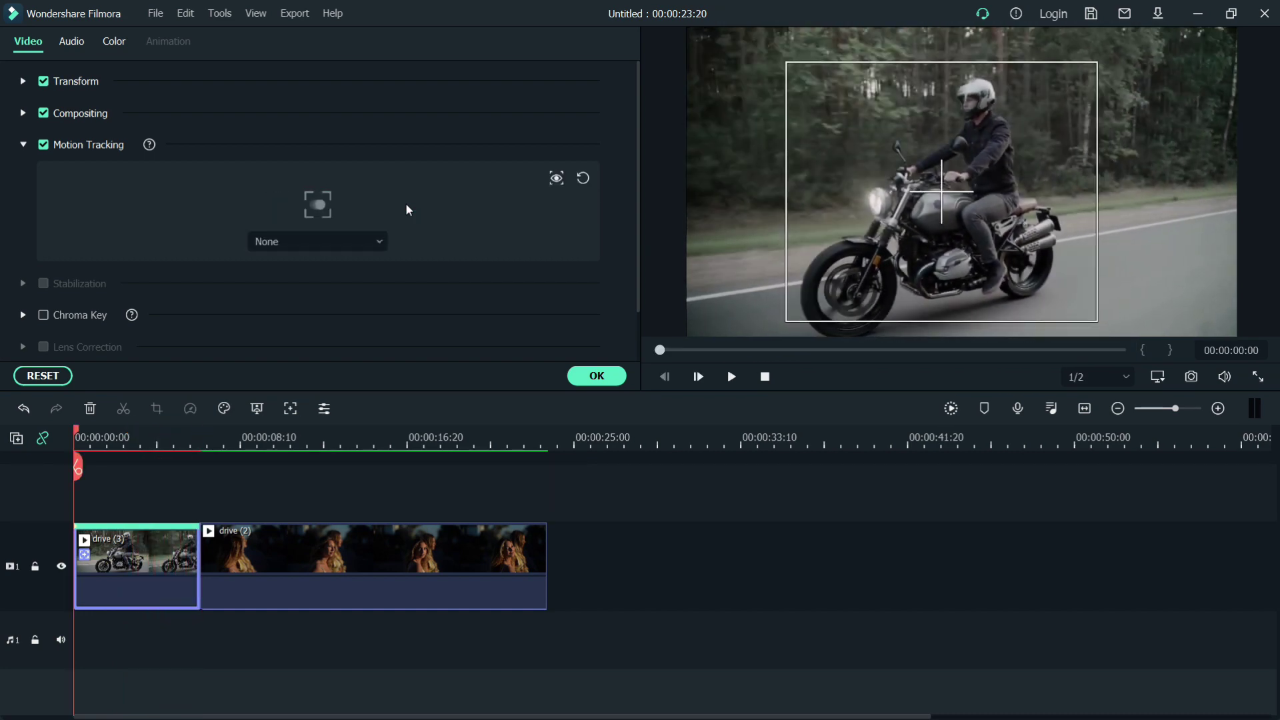
Enable Motion Tracking on drive (2), fit the tracking box over the woman's head, and start tracking.
left_click(343, 553)
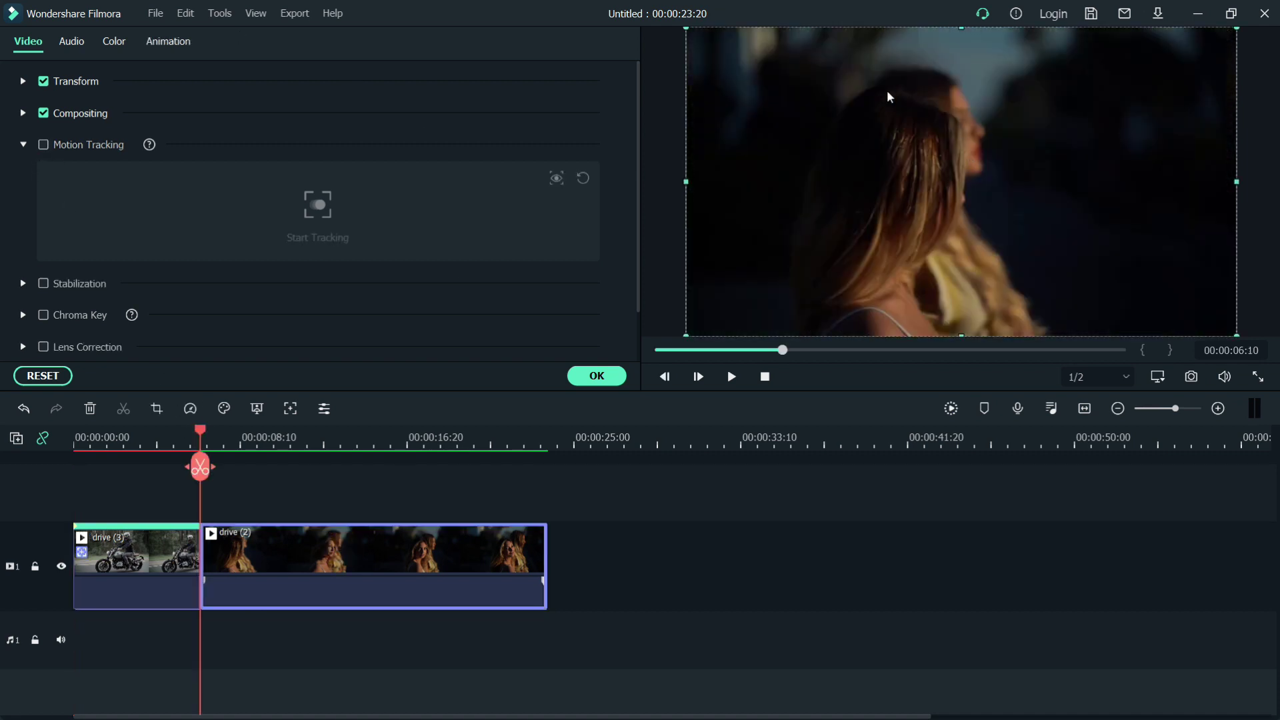
left_click(43, 144)
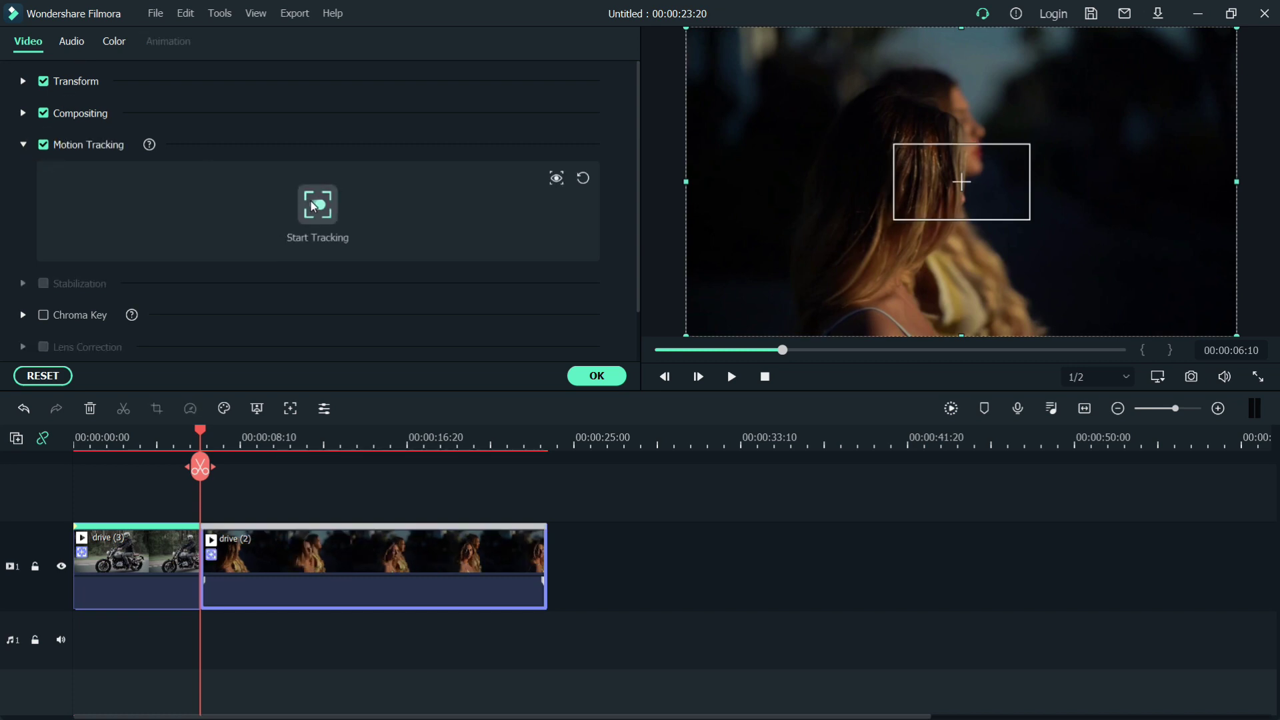
left_click(985, 171)
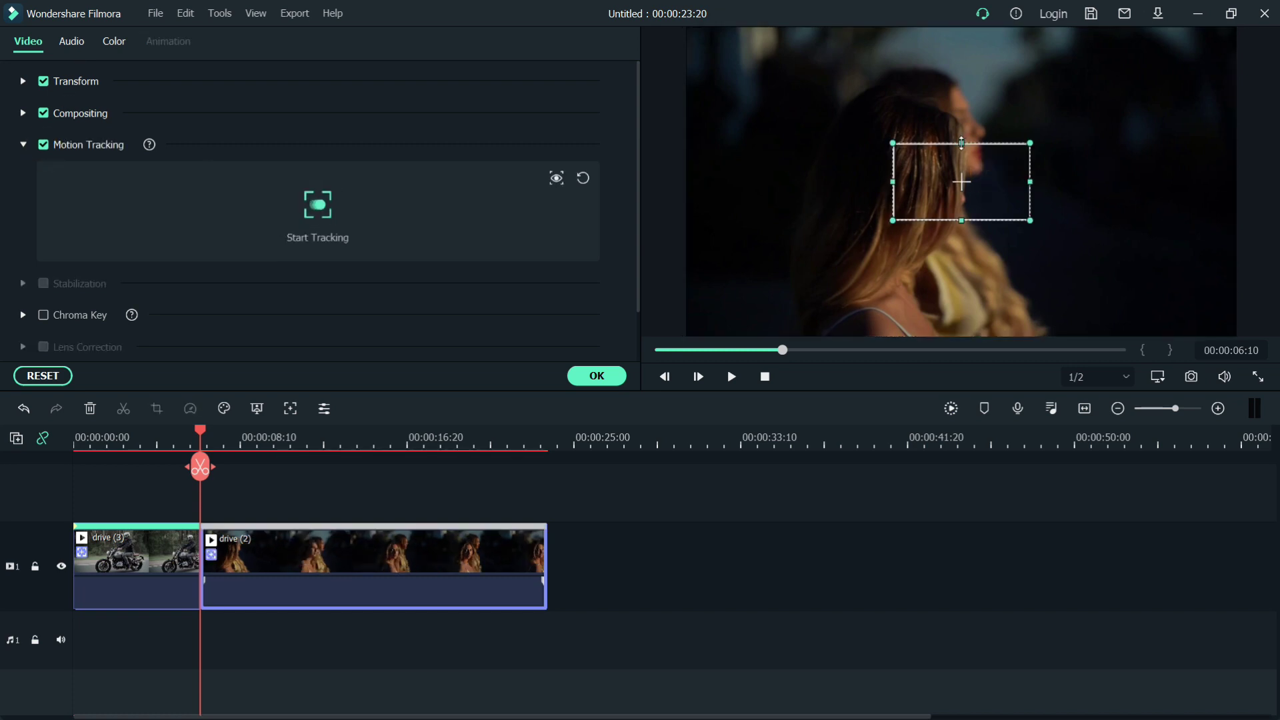
left_click_drag(961, 143, 961, 92)
left_click_drag(1029, 181, 1067, 182)
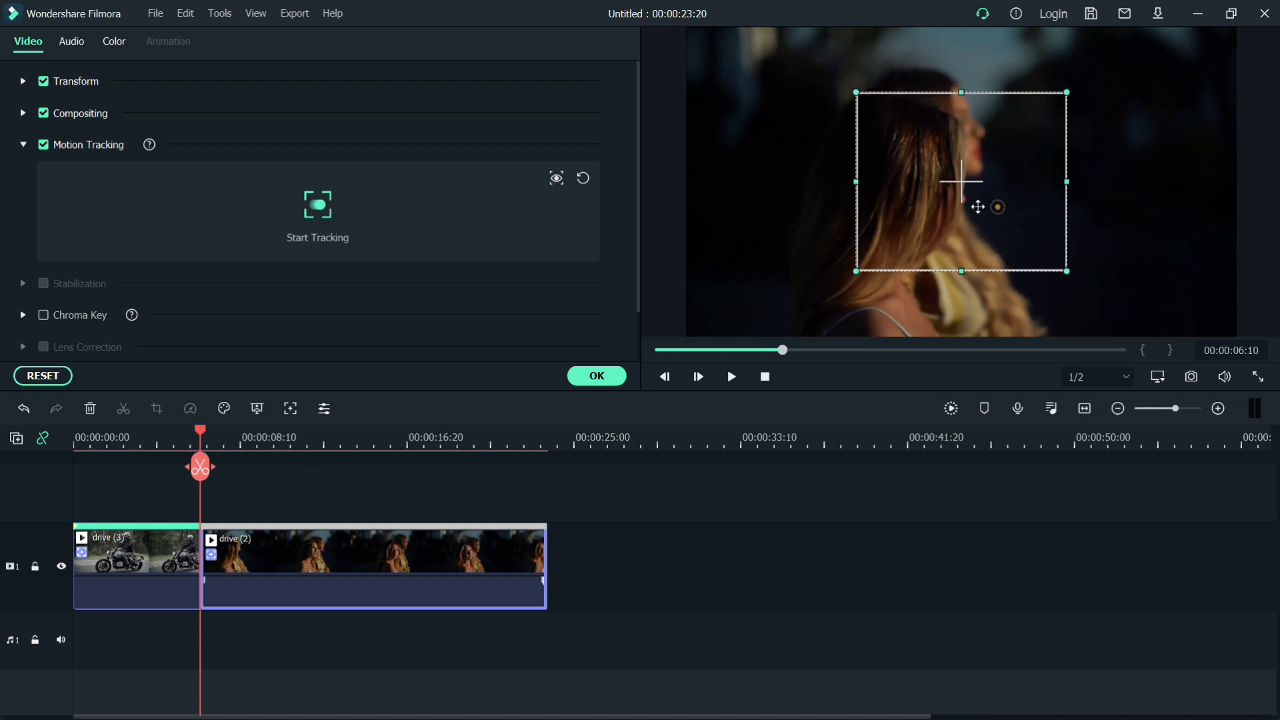
left_click_drag(977, 207, 928, 194)
left_click_drag(889, 270, 889, 334)
left_click_drag(968, 202, 968, 214)
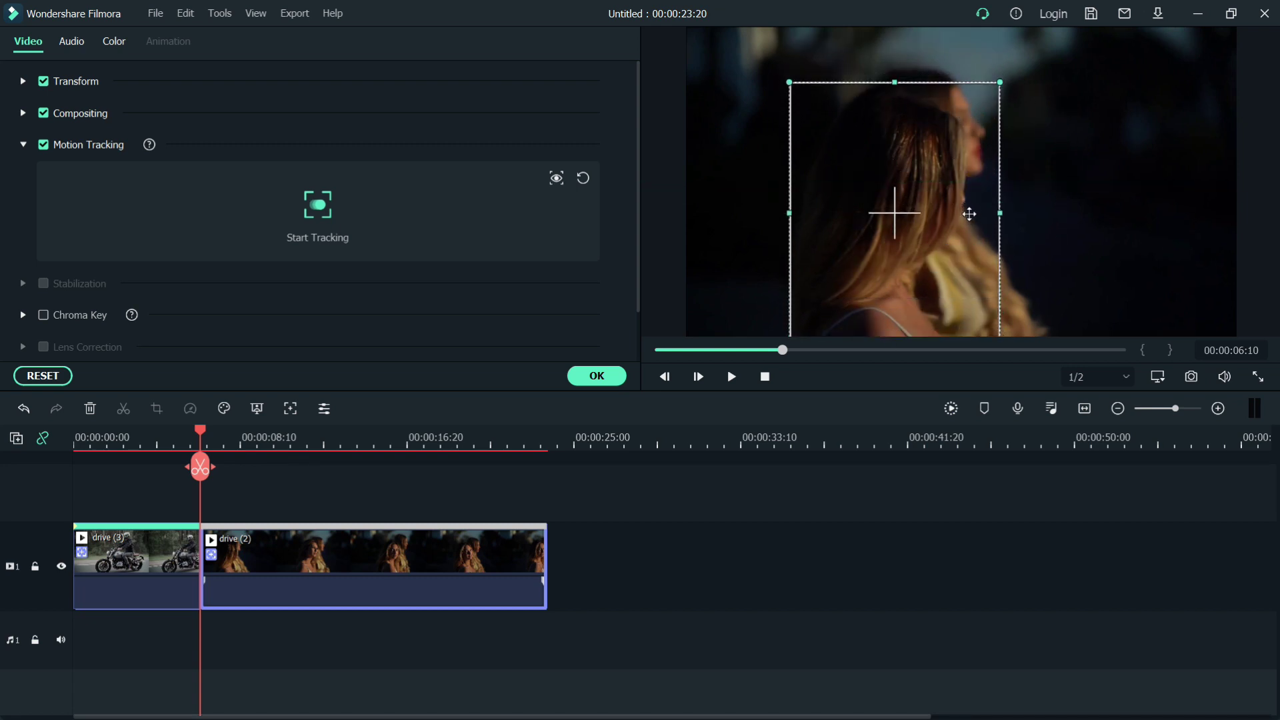
left_click(317, 203)
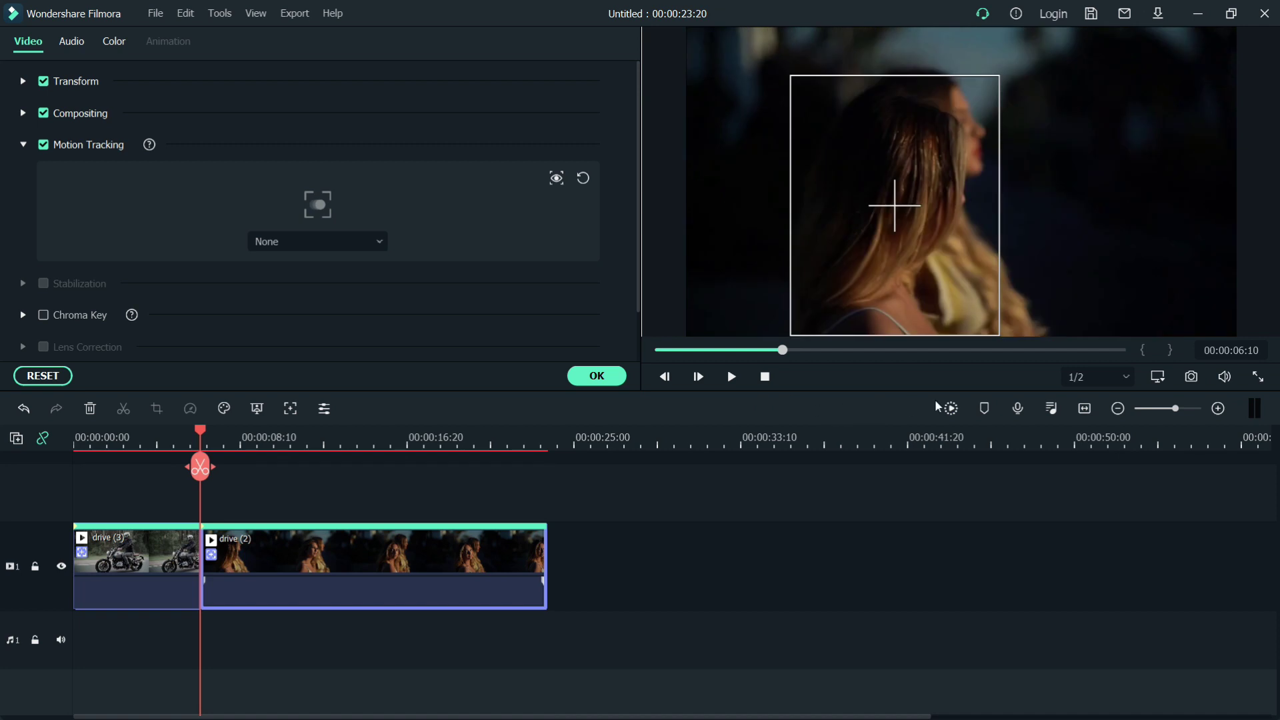
Render the preview and show the Titles > Included > Callout templates, such as Thought Bubble and Burst.
left_click(951, 409)
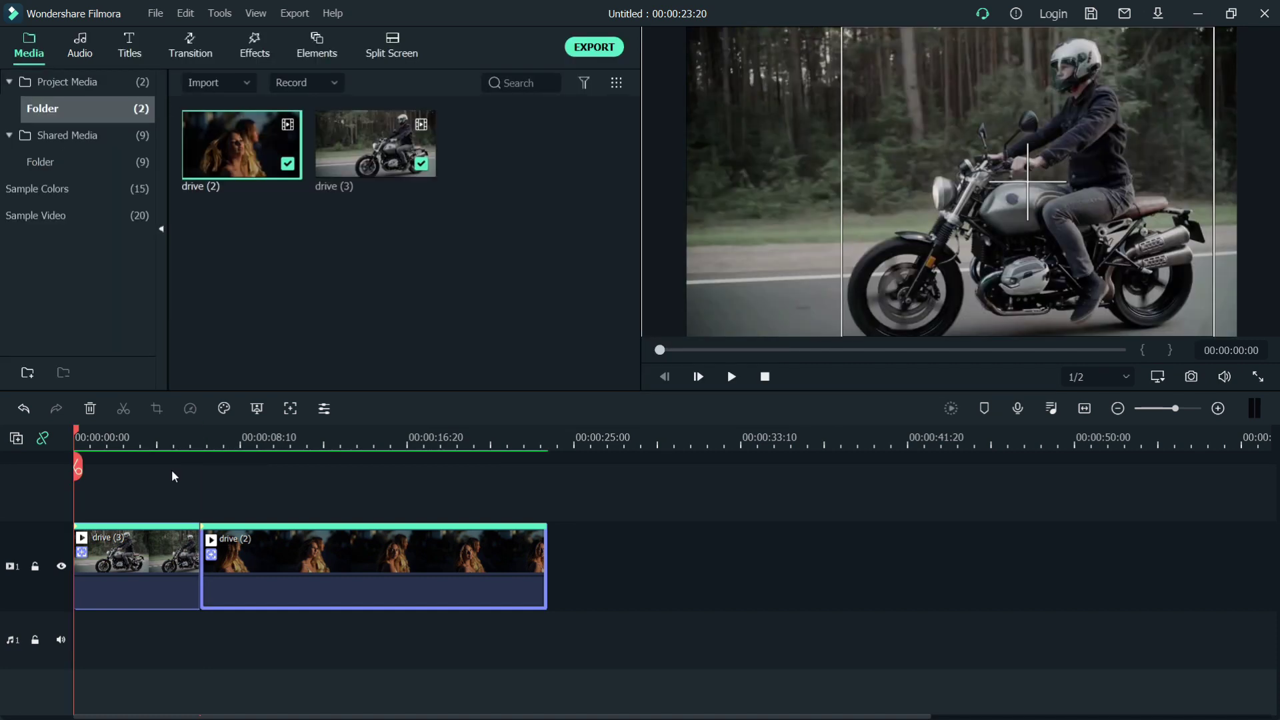
left_click(316, 44)
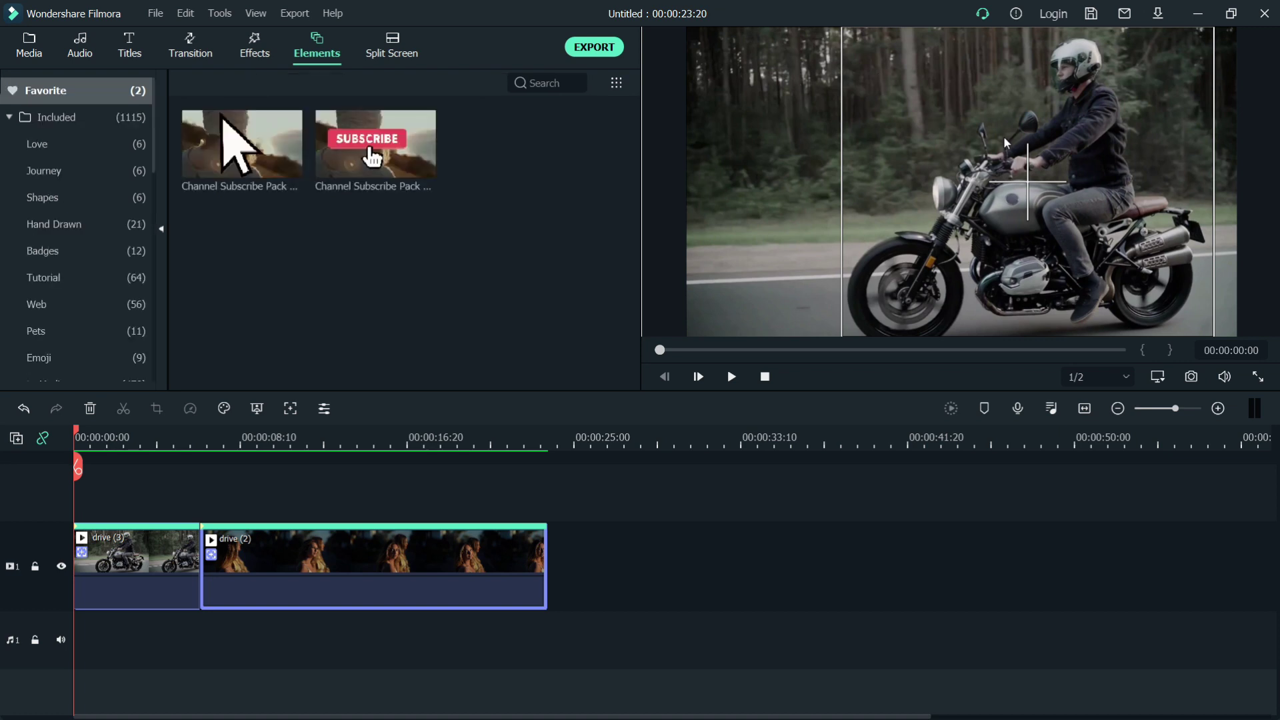
left_click(127, 45)
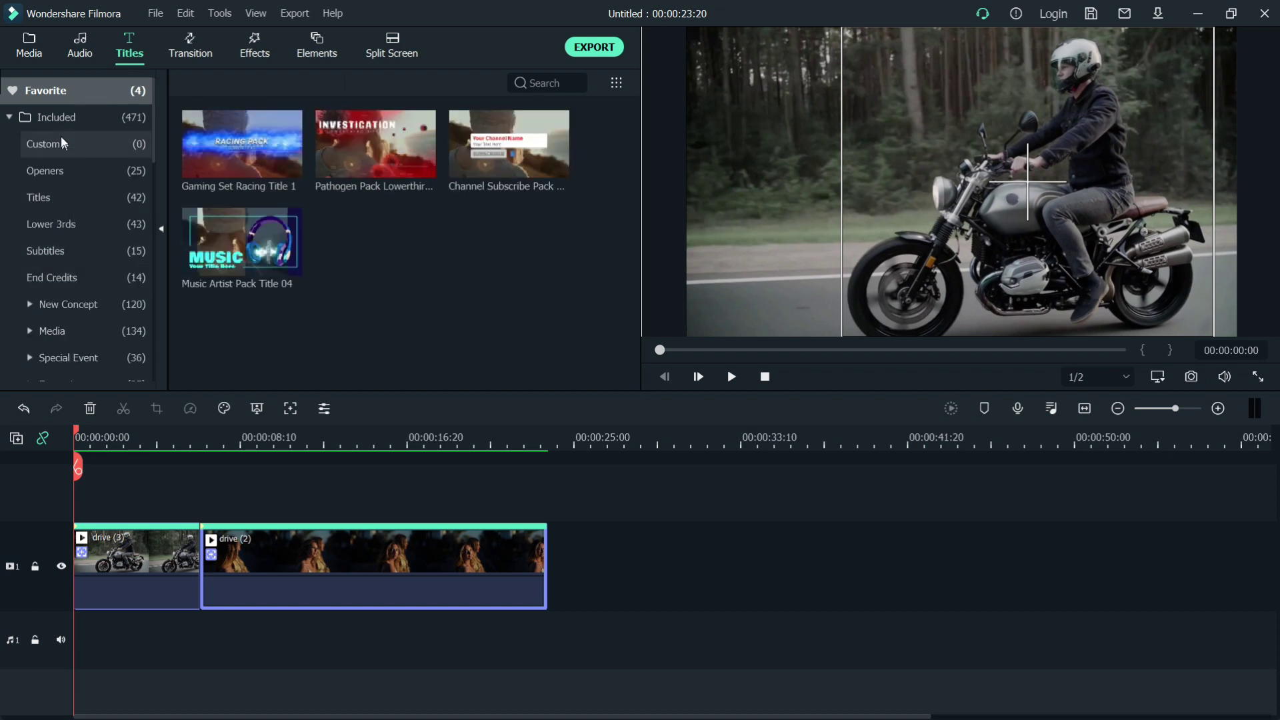
left_click(13, 120)
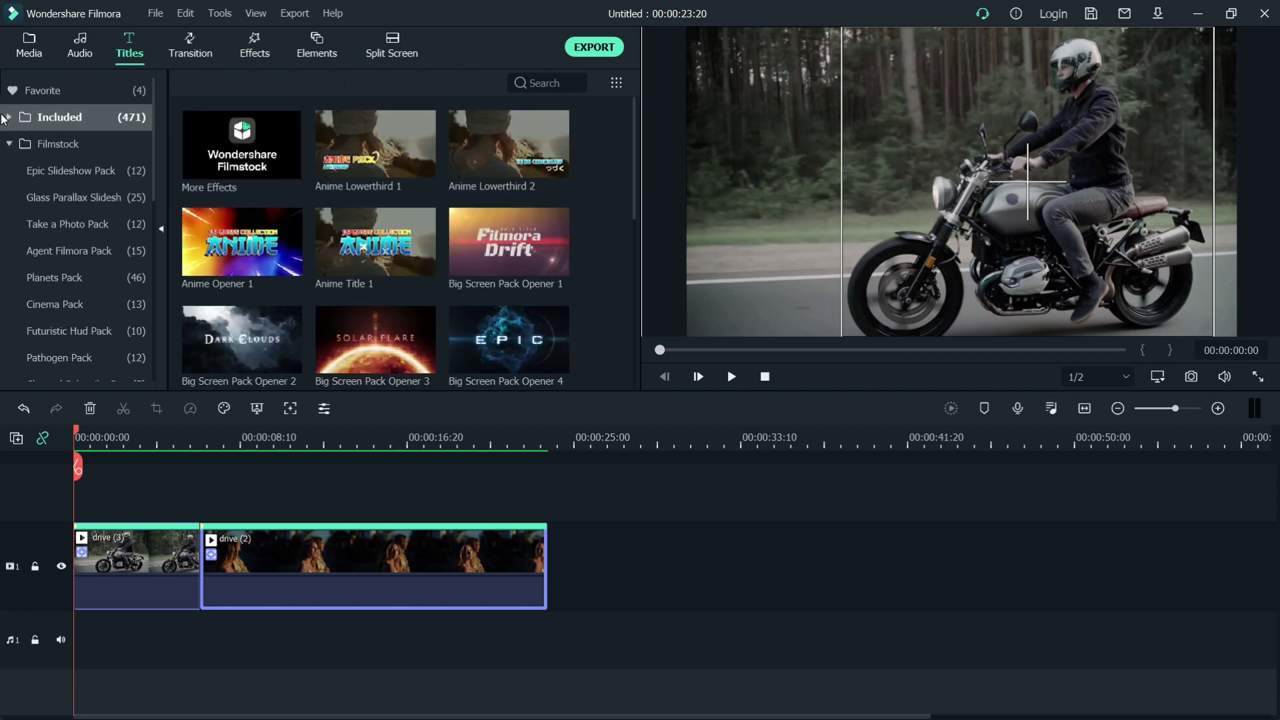
left_click(4, 119)
scroll(89, 286, "down", 2)
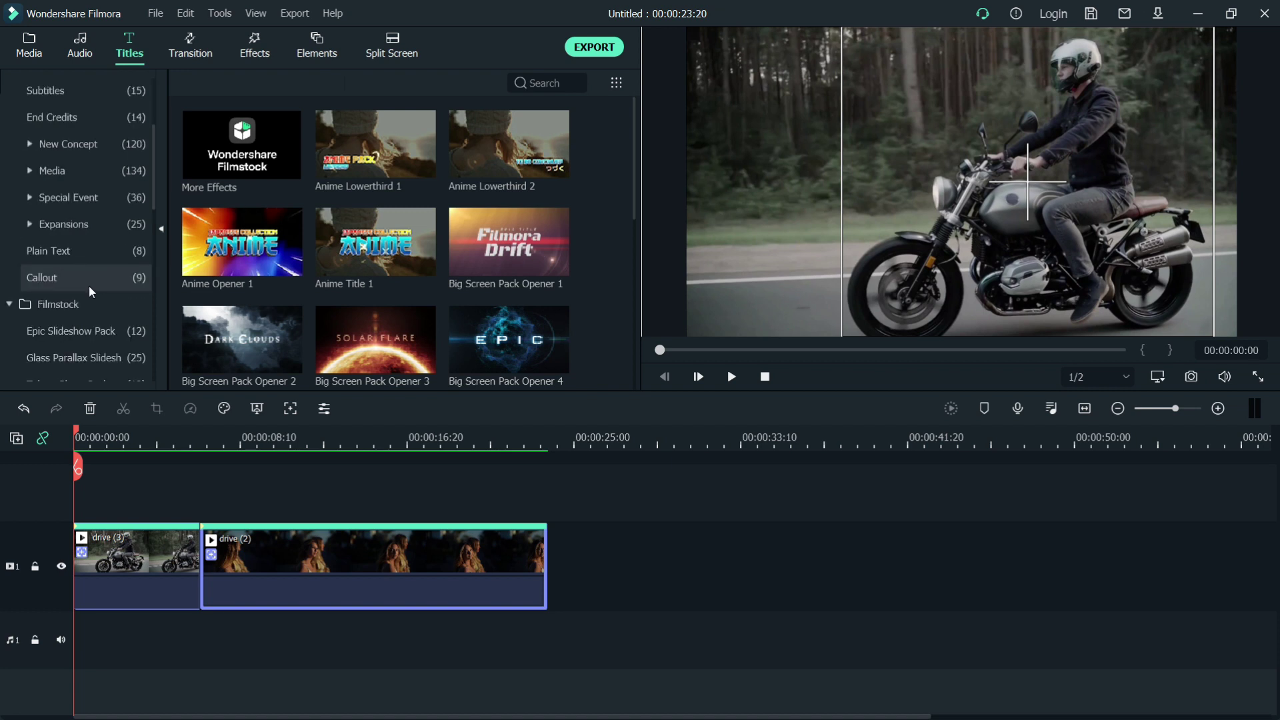
left_click(90, 285)
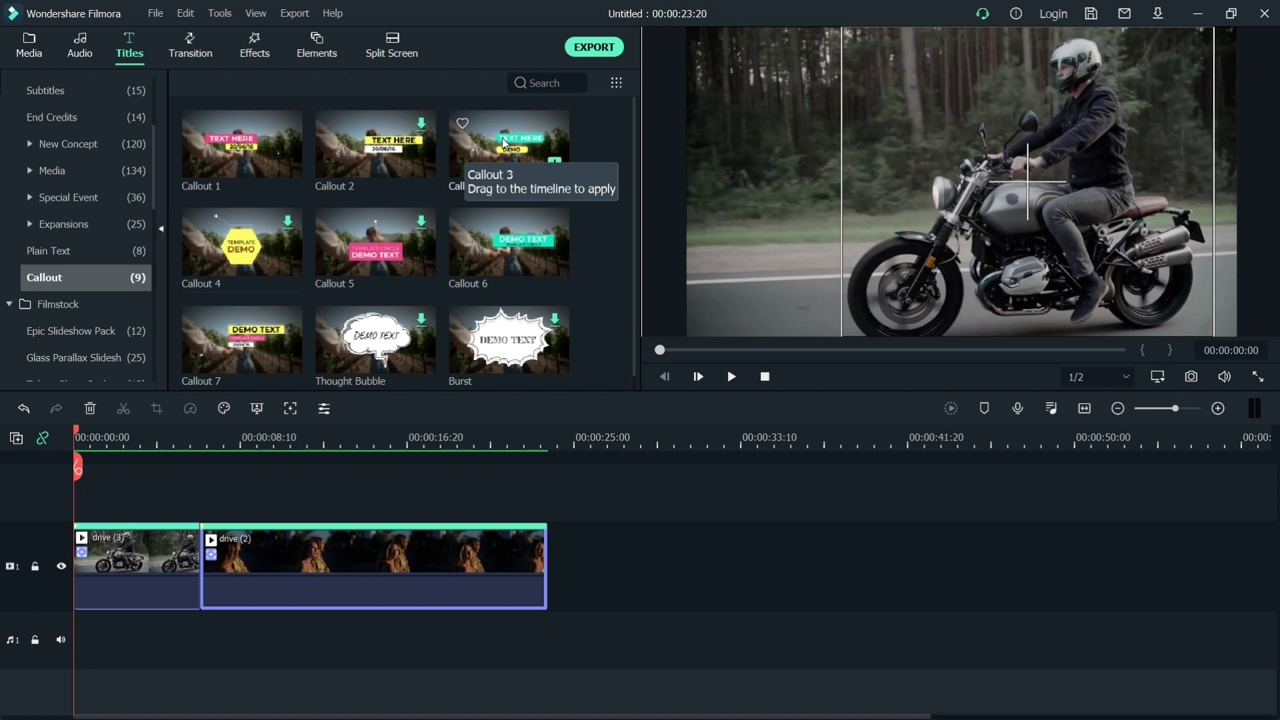
Place Callout 3 on the track above drive (3), trimmed to start at 00:00:00:15.
left_click_drag(505, 142, 87, 489)
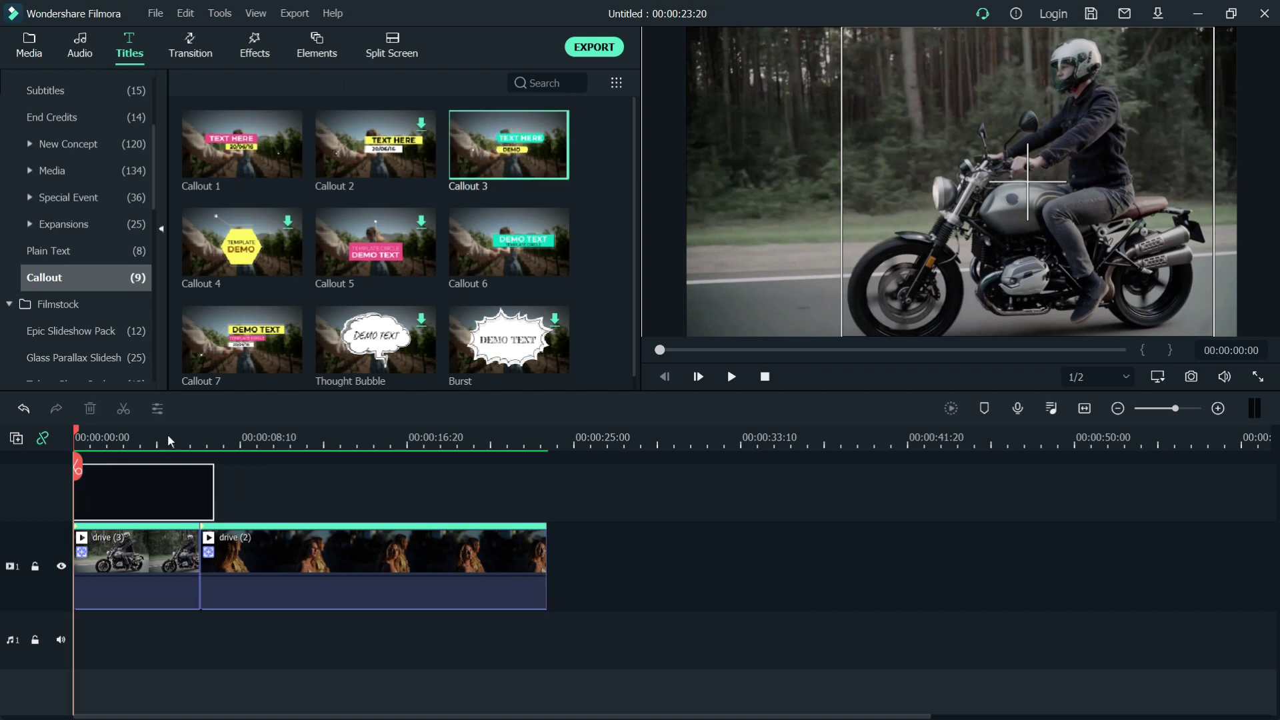
scroll(443, 426, "up", 5)
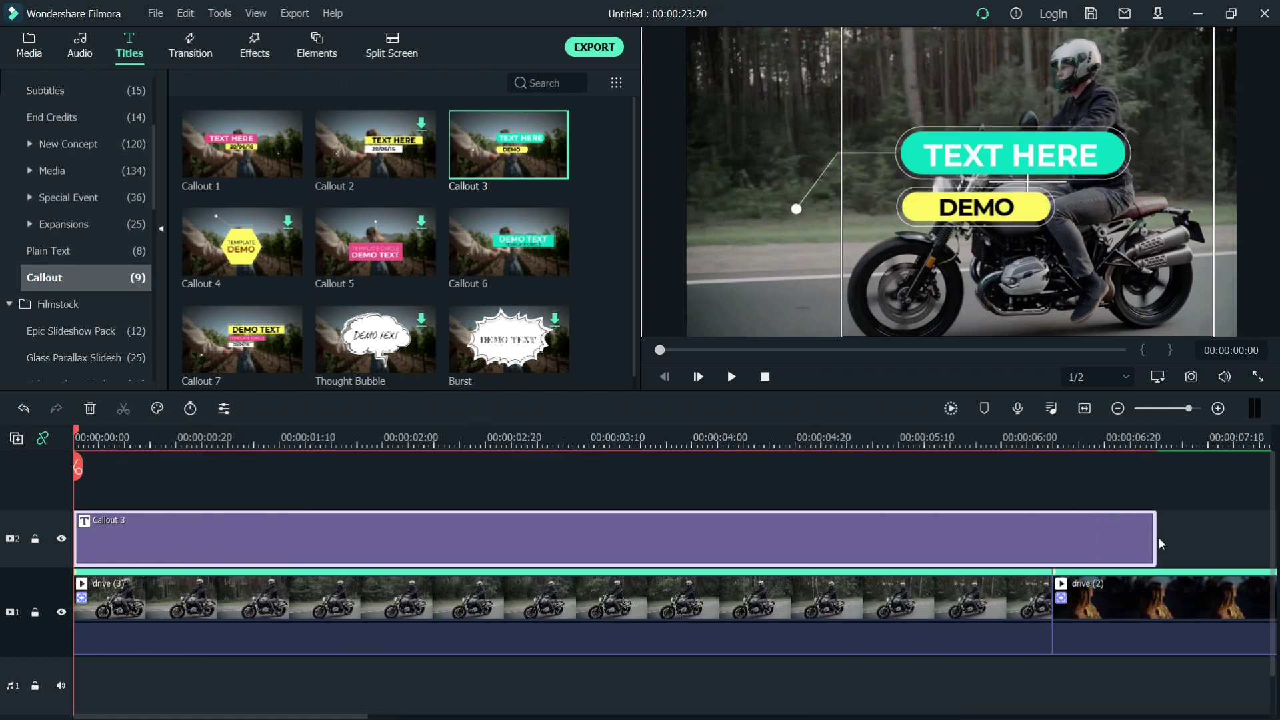
left_click_drag(1155, 540, 968, 554)
left_click_drag(76, 543, 143, 546)
Scrub the playhead onto the callout and open it in the title text editor.
left_click(73, 436)
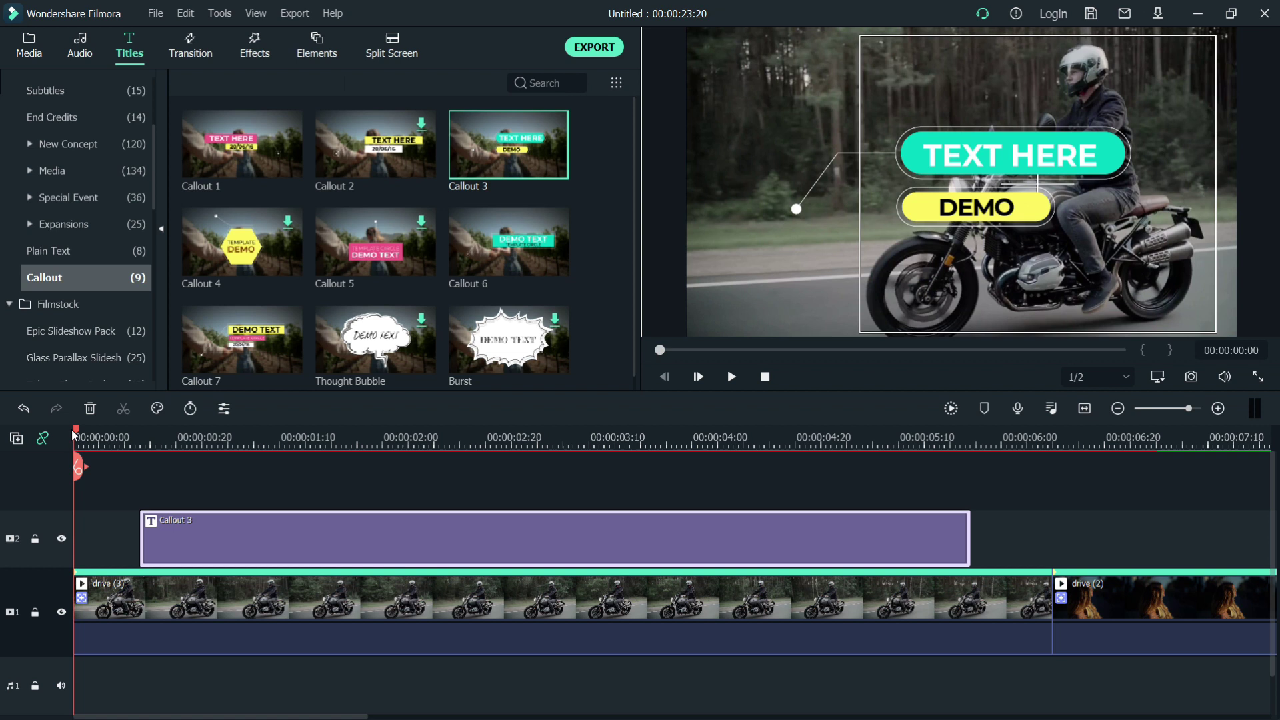
left_click(140, 442)
left_click(147, 444)
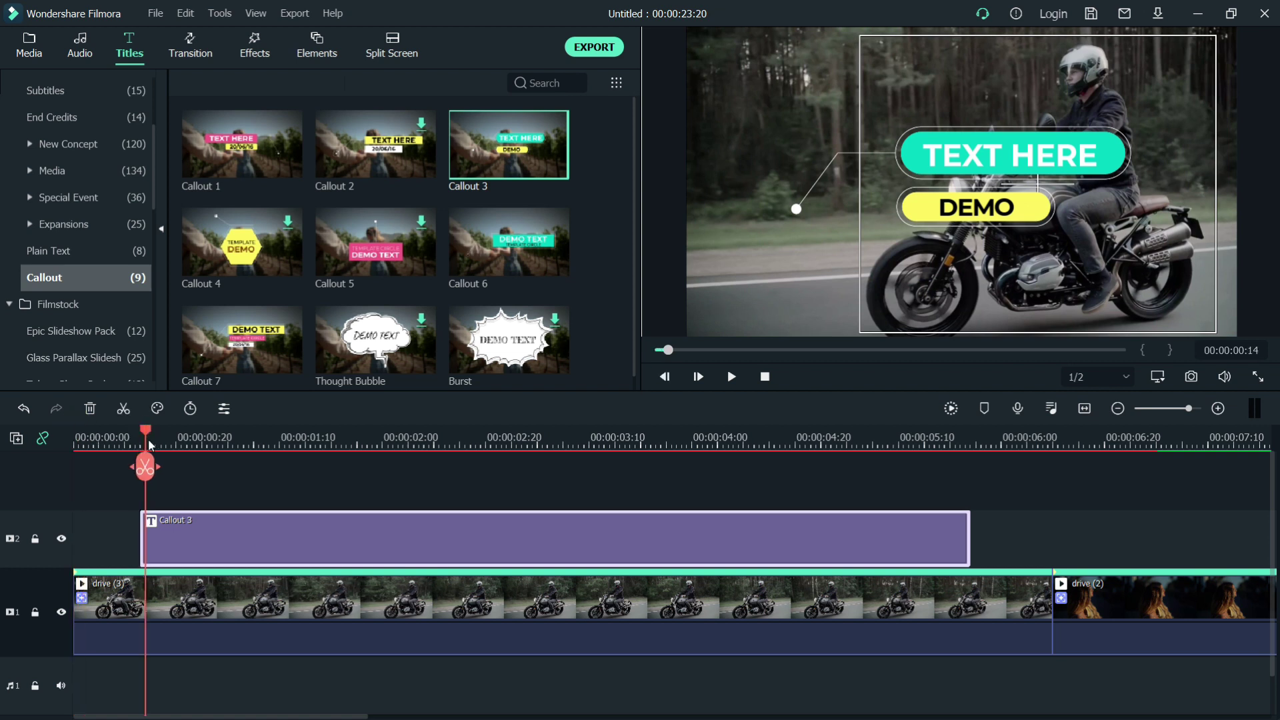
left_click_drag(149, 444, 299, 448)
double_click(300, 537)
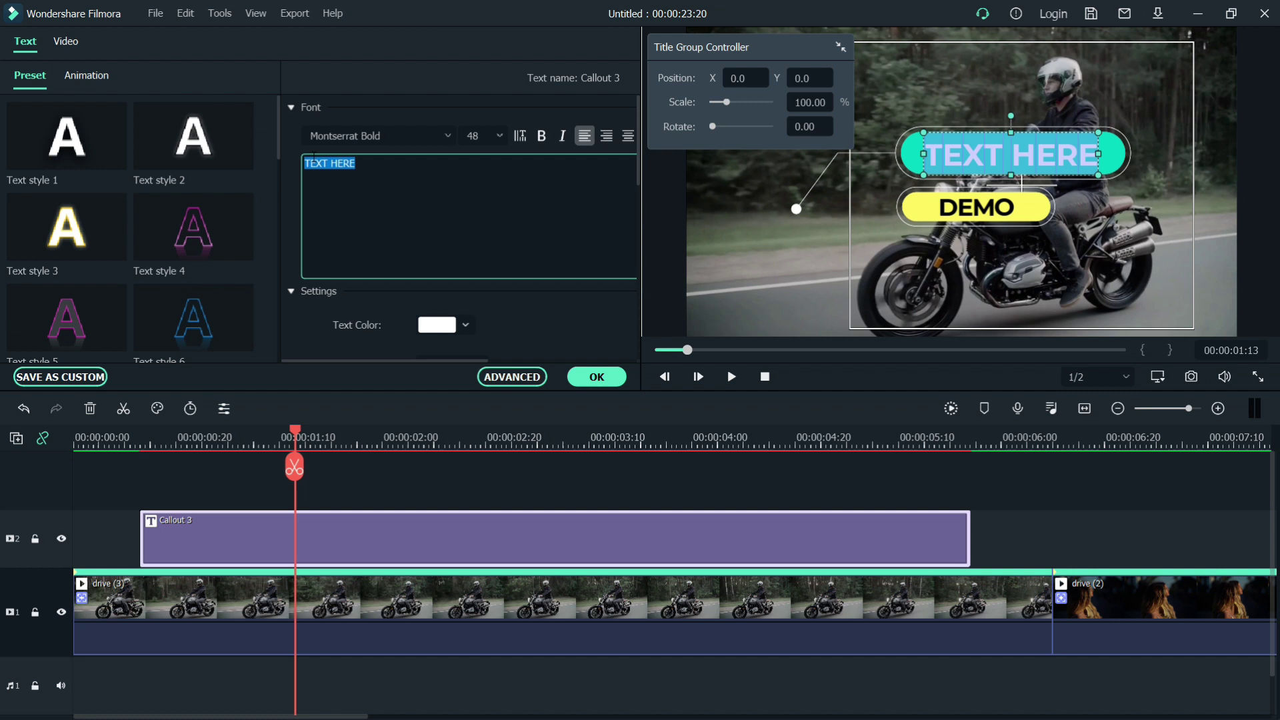
Change the callout text to WALKER and PRO BIKER, then scale the title group to 81.16%.
type("WALKER")
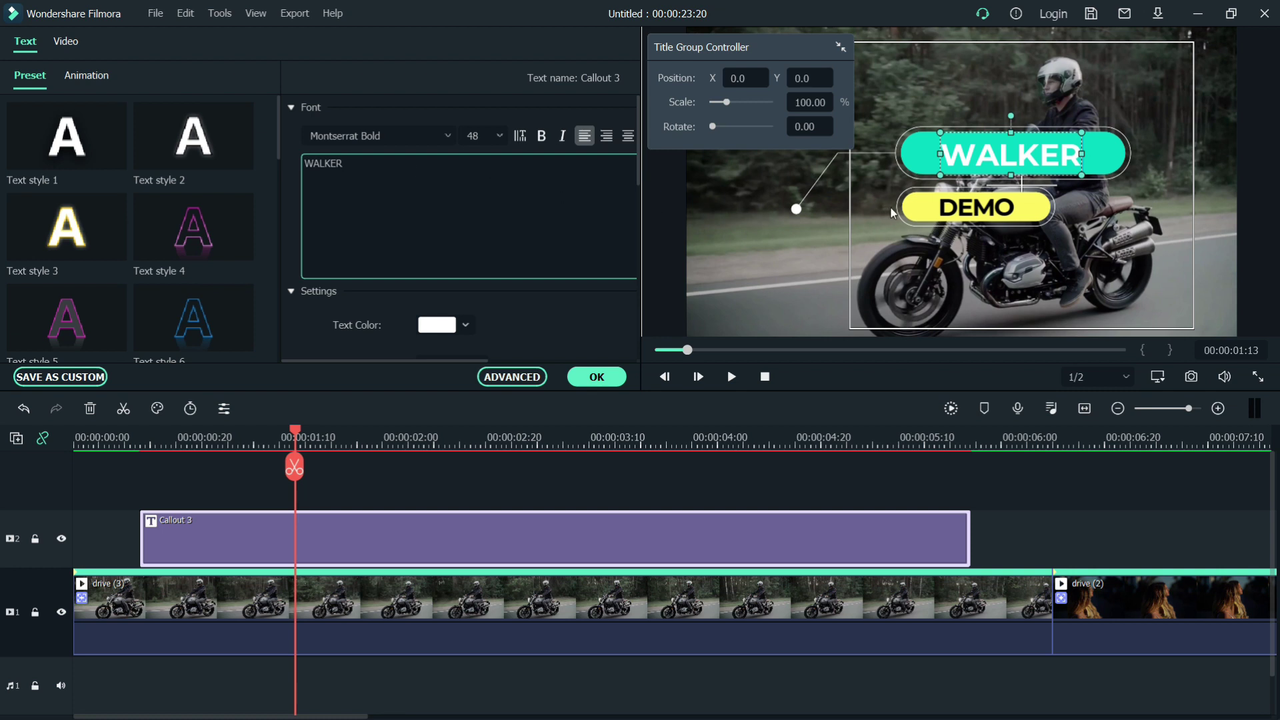
left_click(1018, 212)
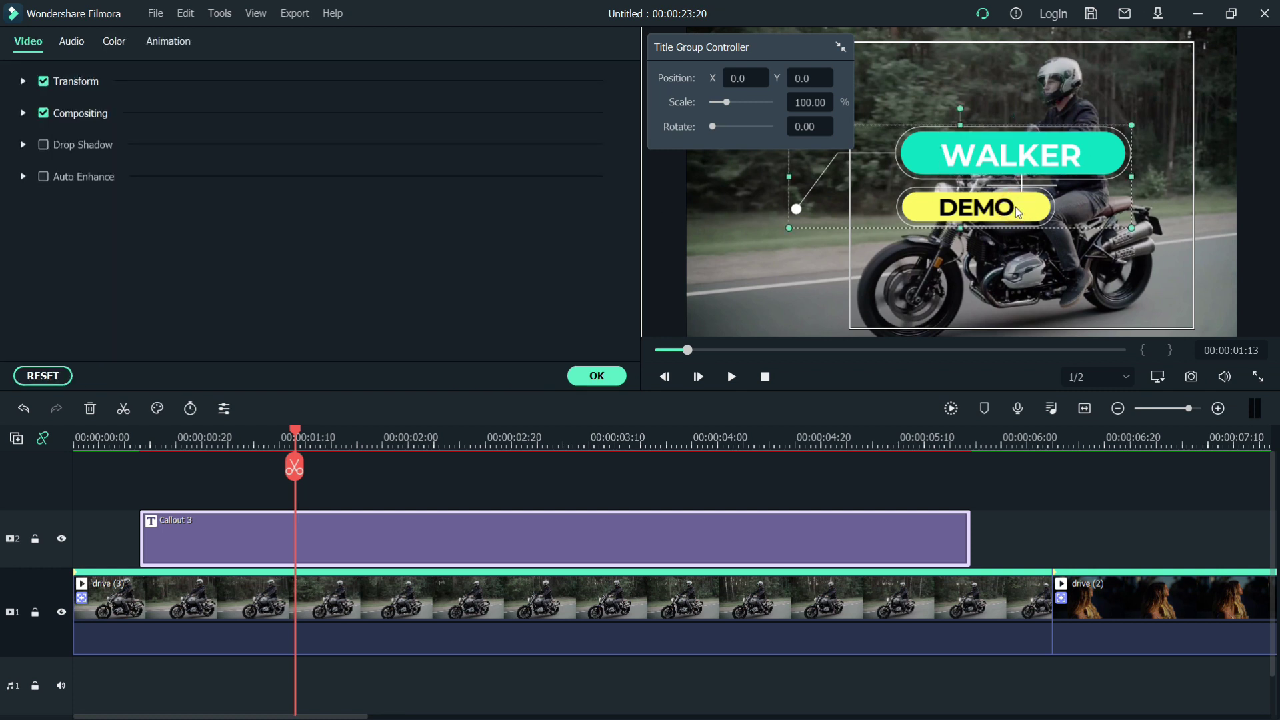
double_click(1018, 211)
left_click(358, 167)
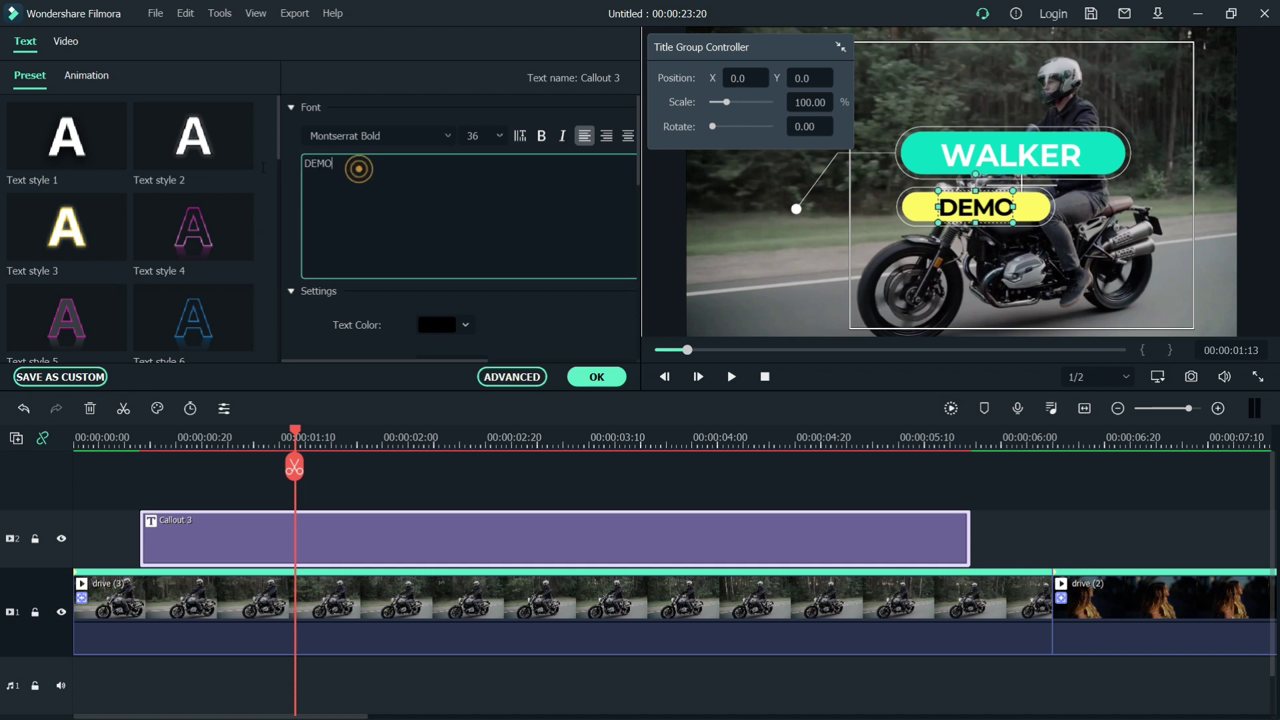
left_click_drag(359, 168, 289, 158)
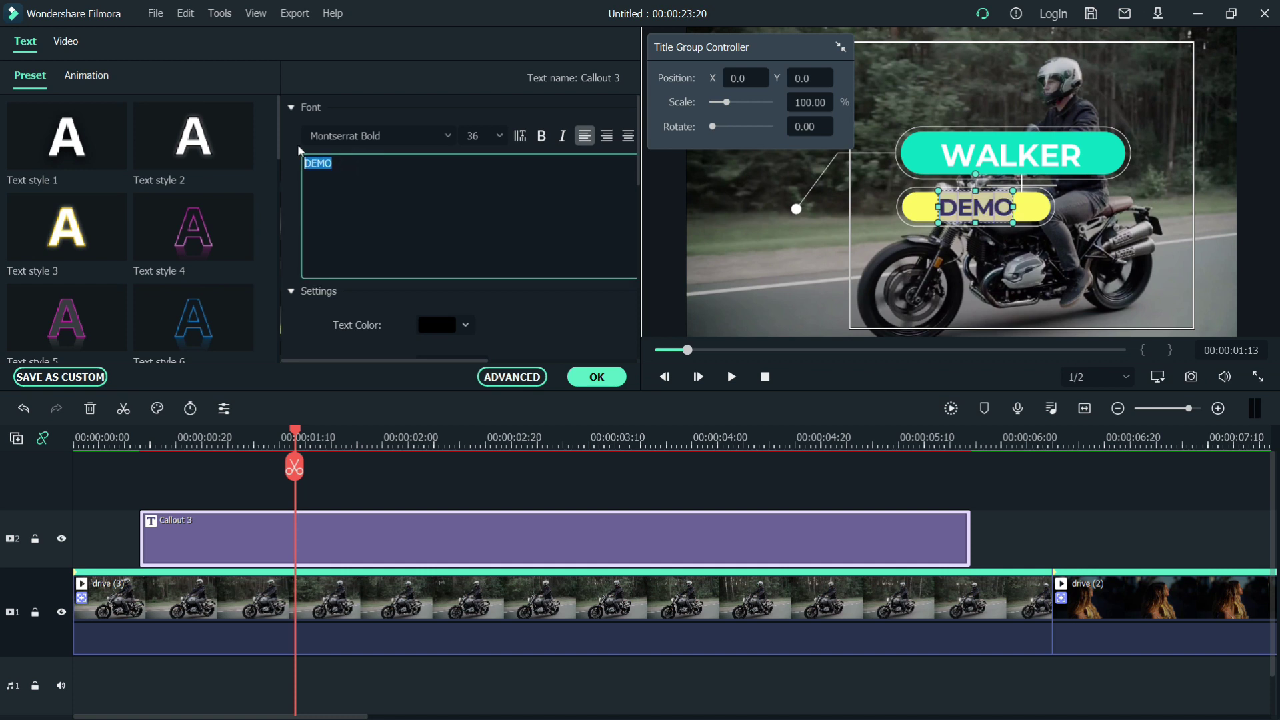
type("PRO ")
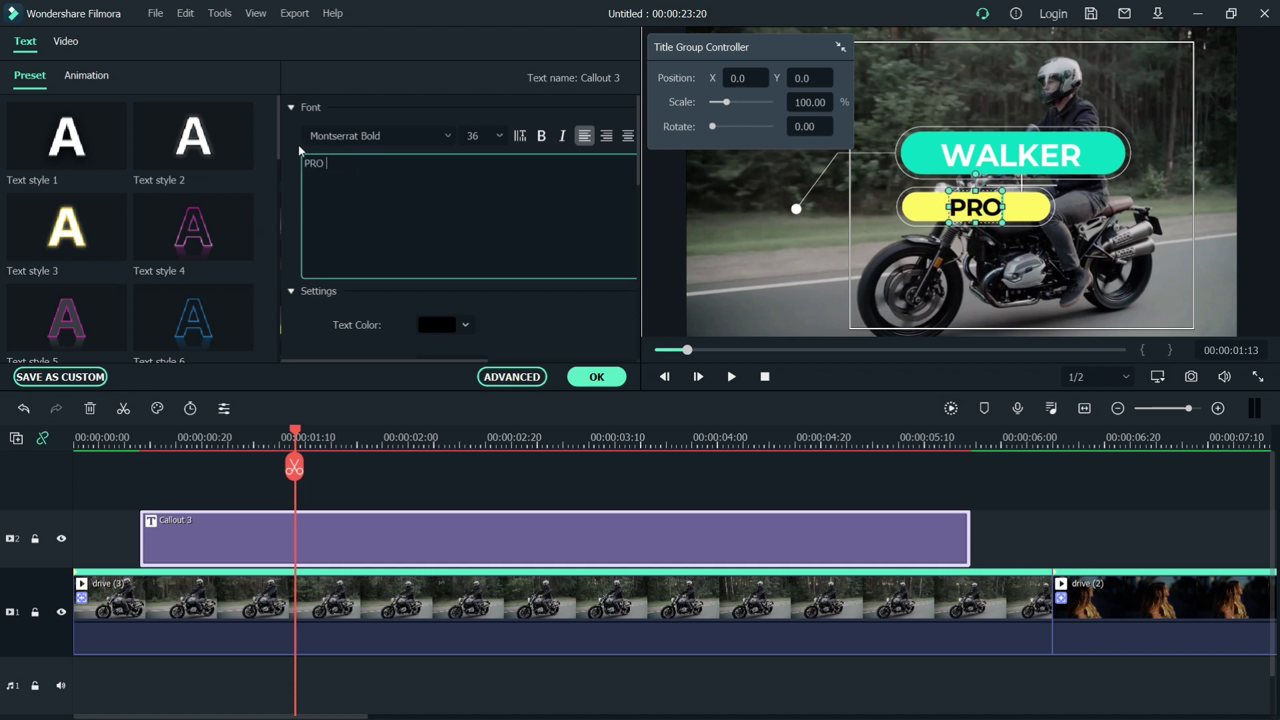
type("BIKER")
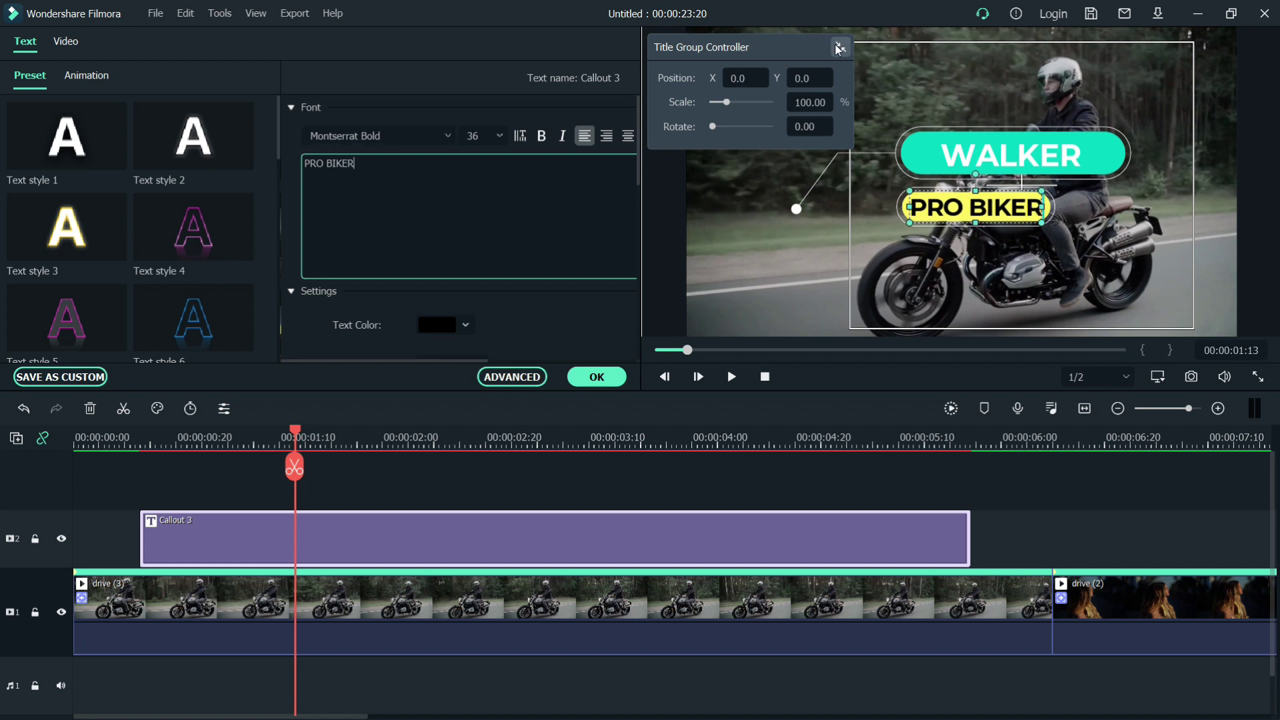
left_click_drag(727, 105, 726, 105)
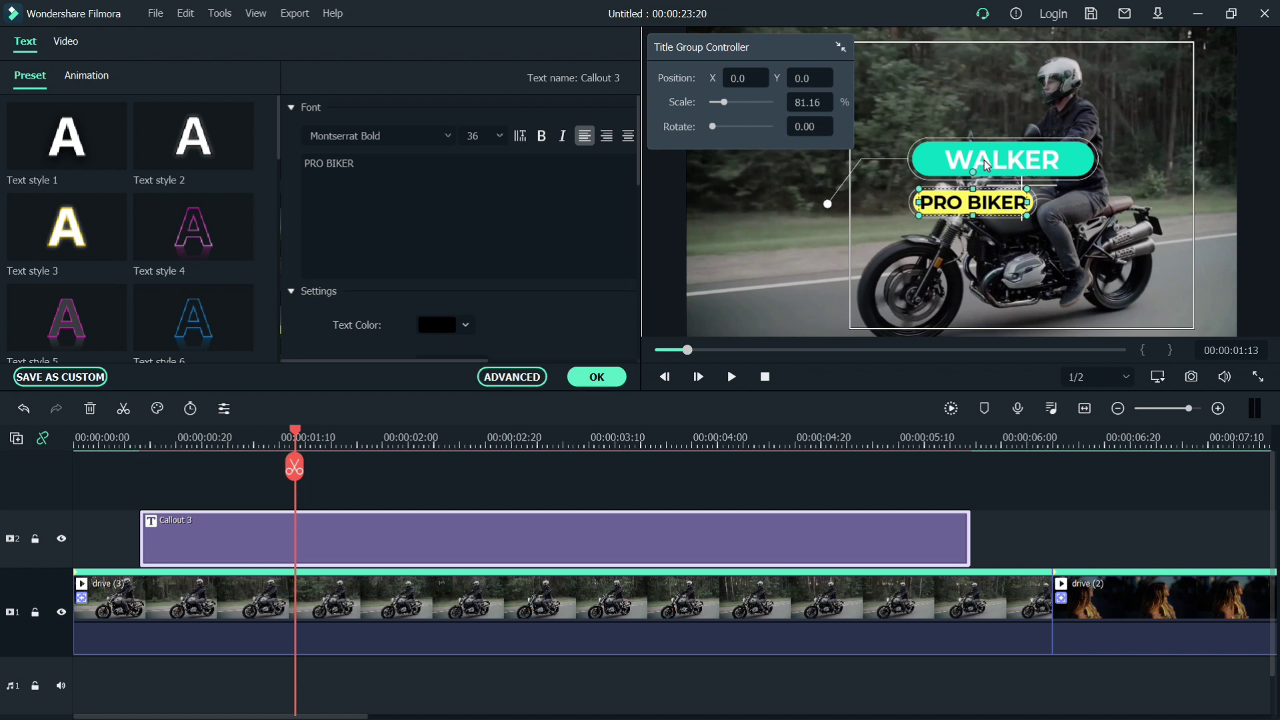
left_click(926, 166)
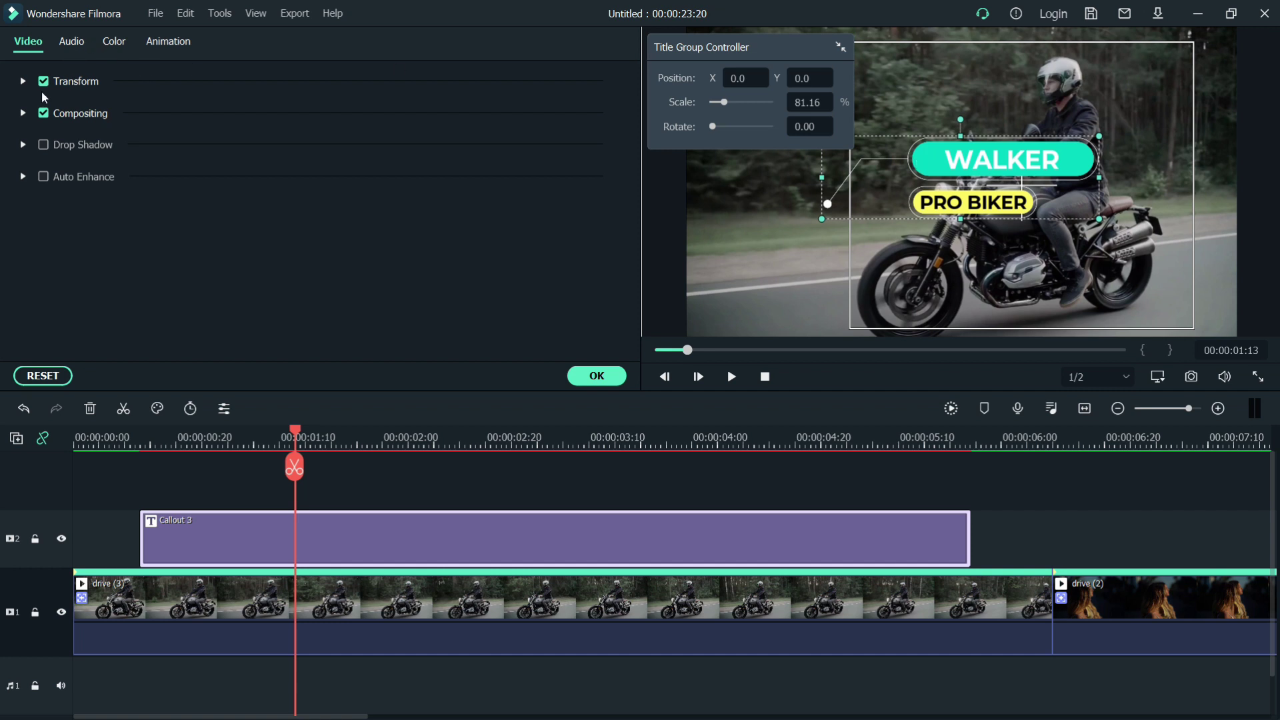
Nudge PRO BIKER left and move the callout group to X -137, Y 120 beside the helmet.
left_click(23, 82)
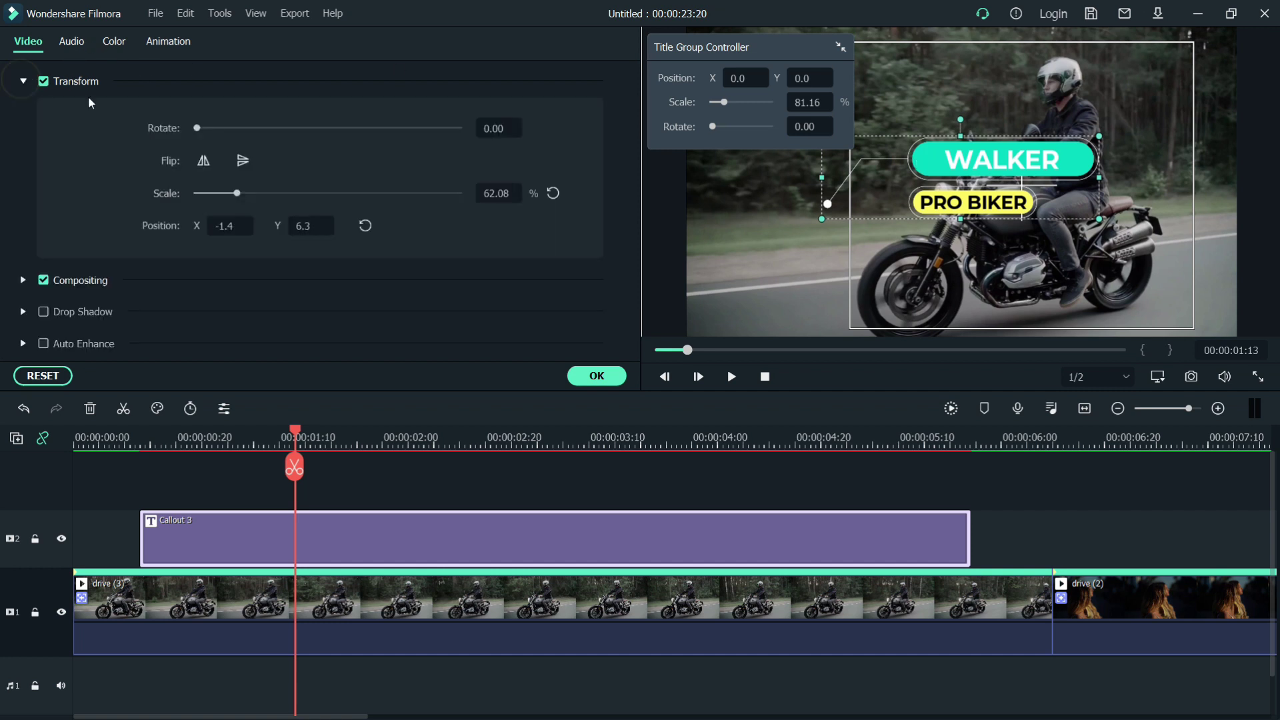
left_click(205, 167)
left_click(904, 167)
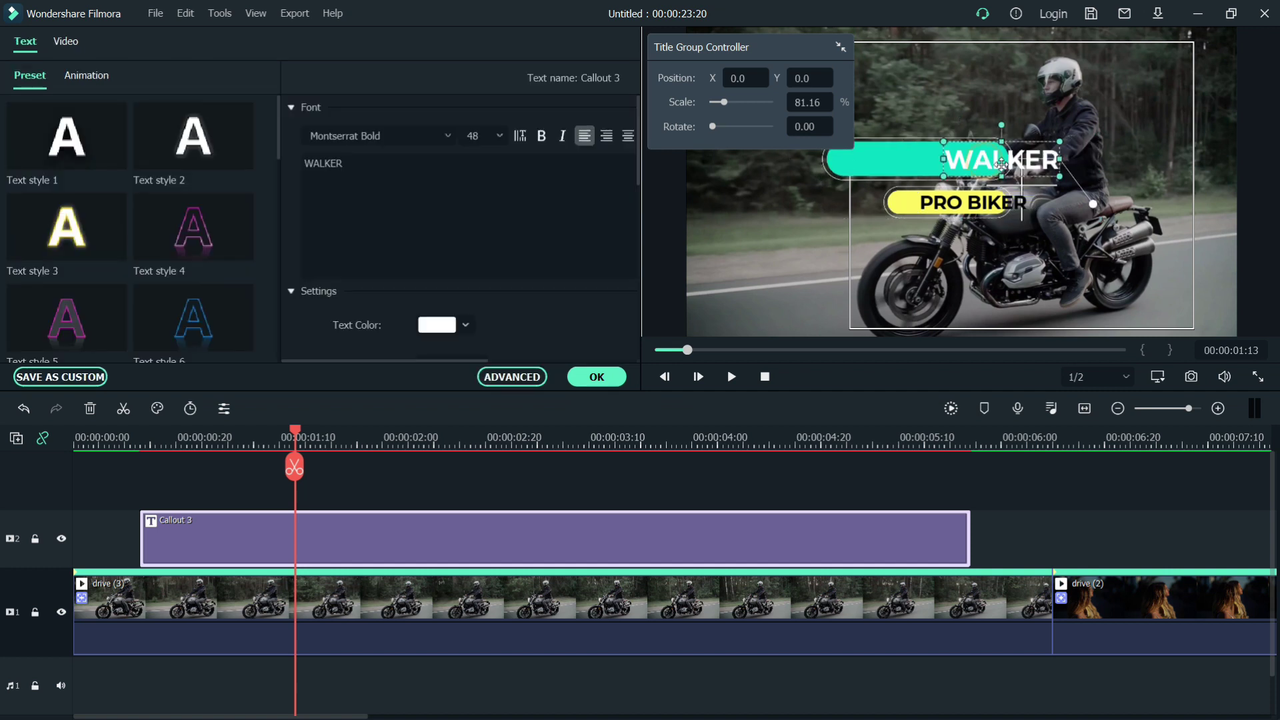
left_click(951, 210)
left_click_drag(951, 211, 929, 210)
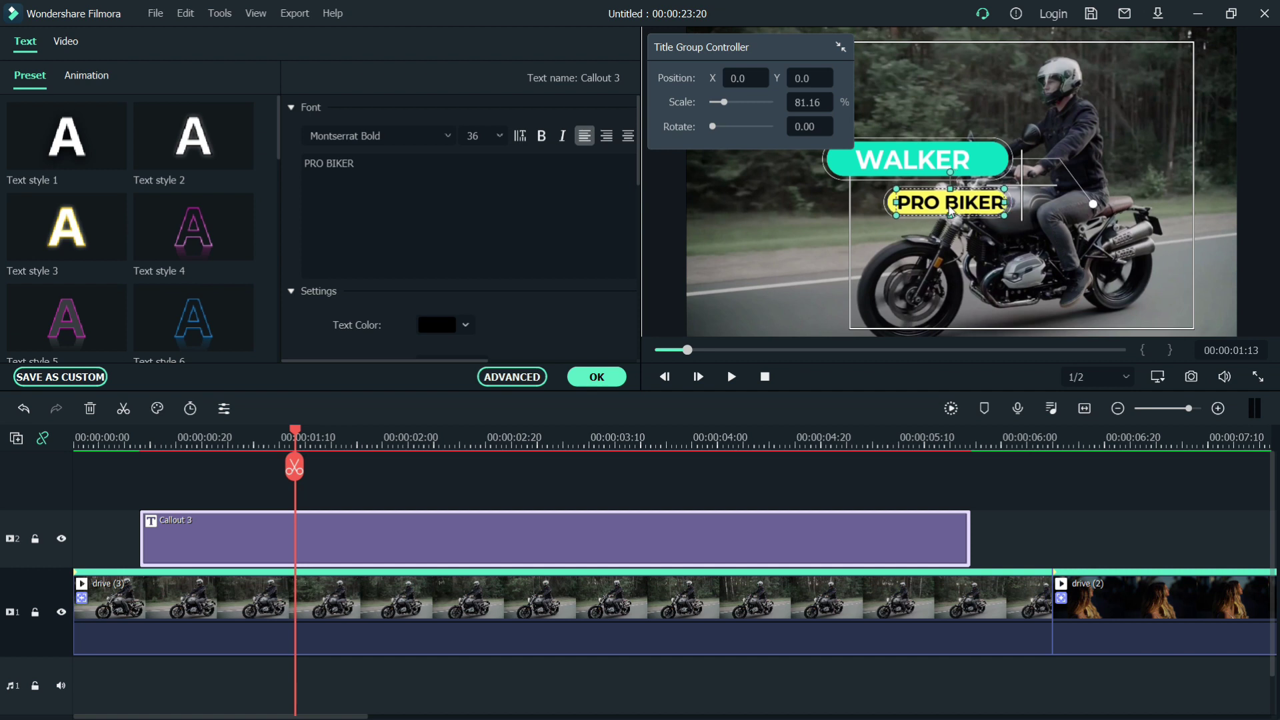
left_click_drag(809, 78, 876, 78)
left_click_drag(745, 78, 657, 78)
left_click_drag(800, 78, 847, 85)
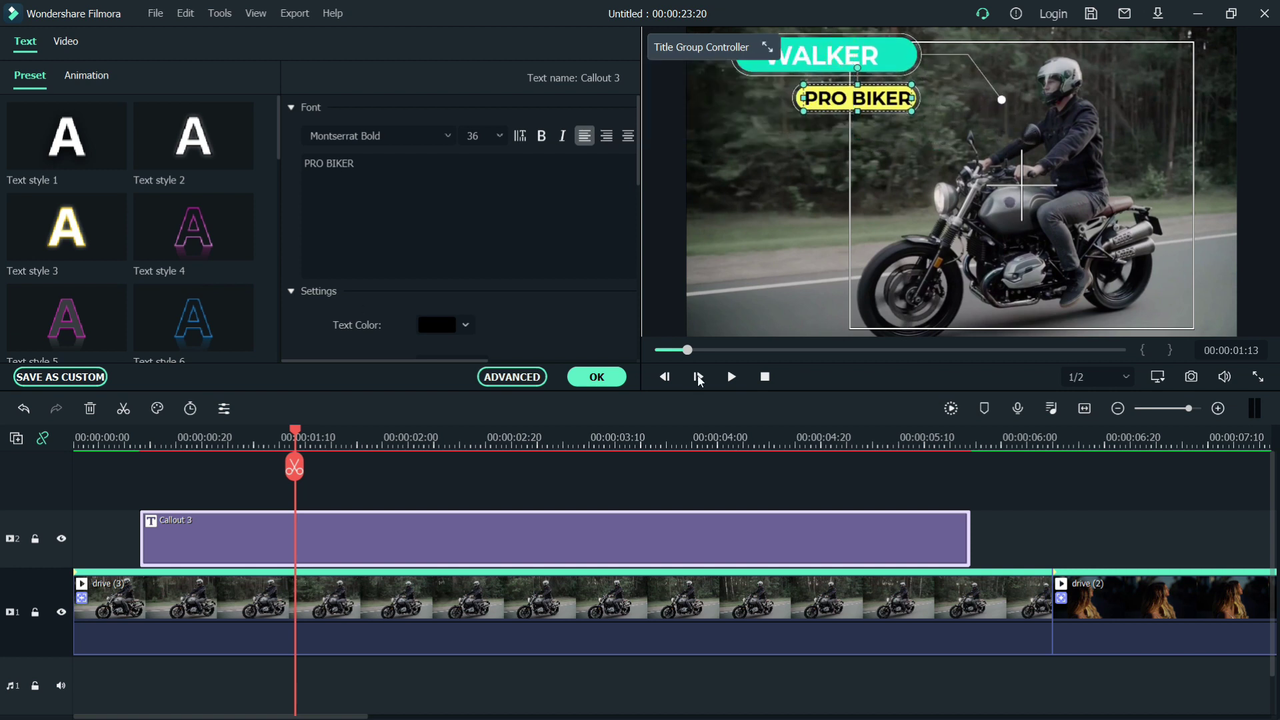
left_click(726, 419)
Place Callout 1 on track 2 at 00:00:07:10 over the drive (2) clip.
left_click(597, 377)
left_click(1195, 440)
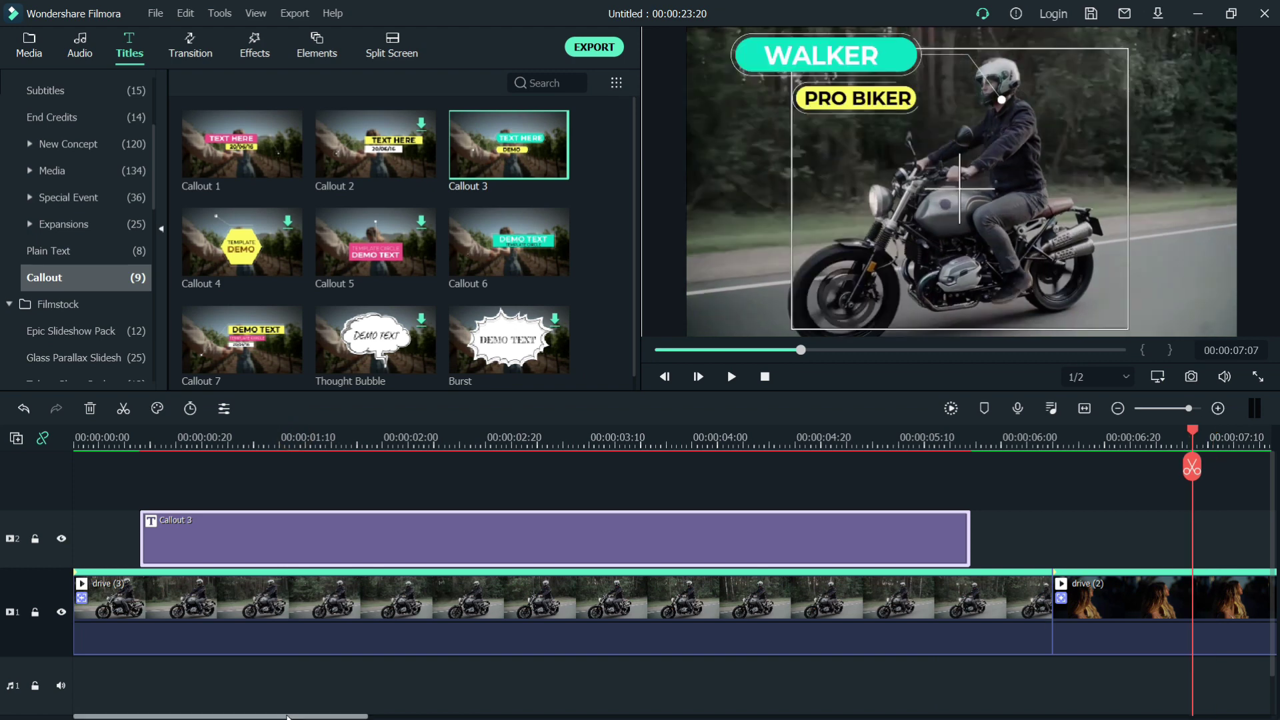
left_click_drag(220, 715, 431, 715)
mouse_move(335, 467)
left_mouse_down()
mouse_move(381, 466)
mouse_move(351, 466)
left_mouse_up()
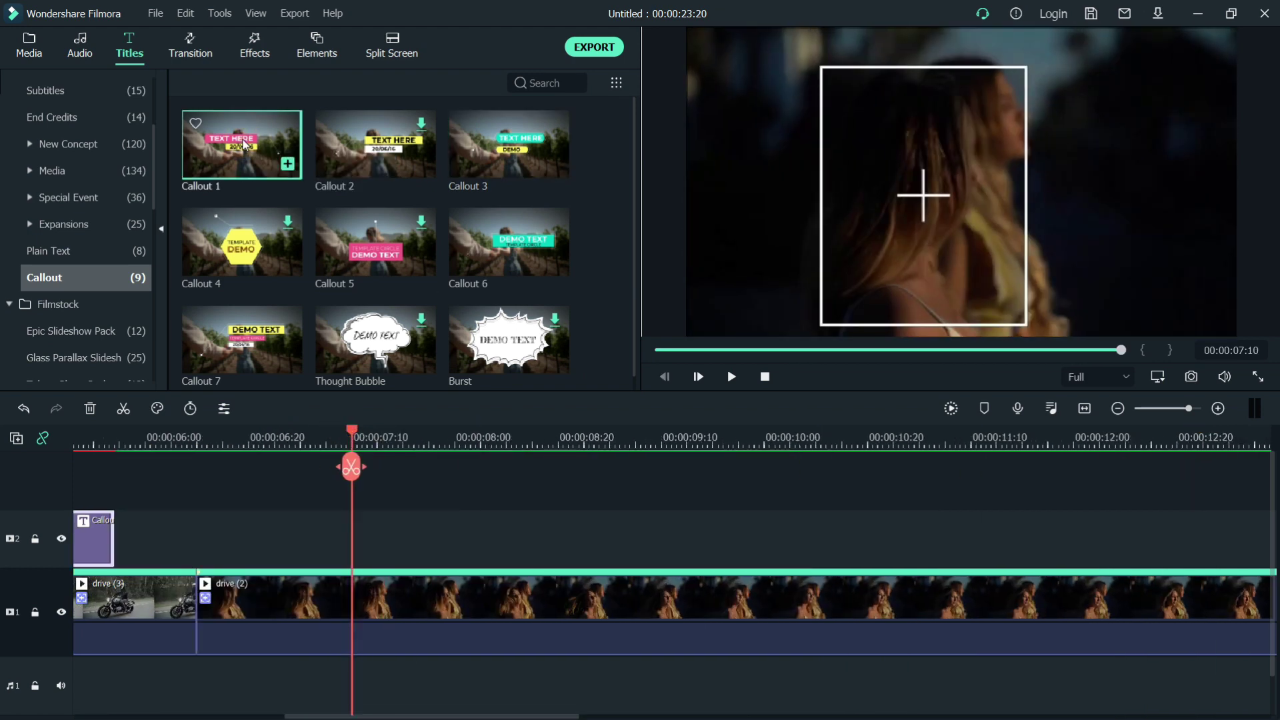
left_click(243, 143)
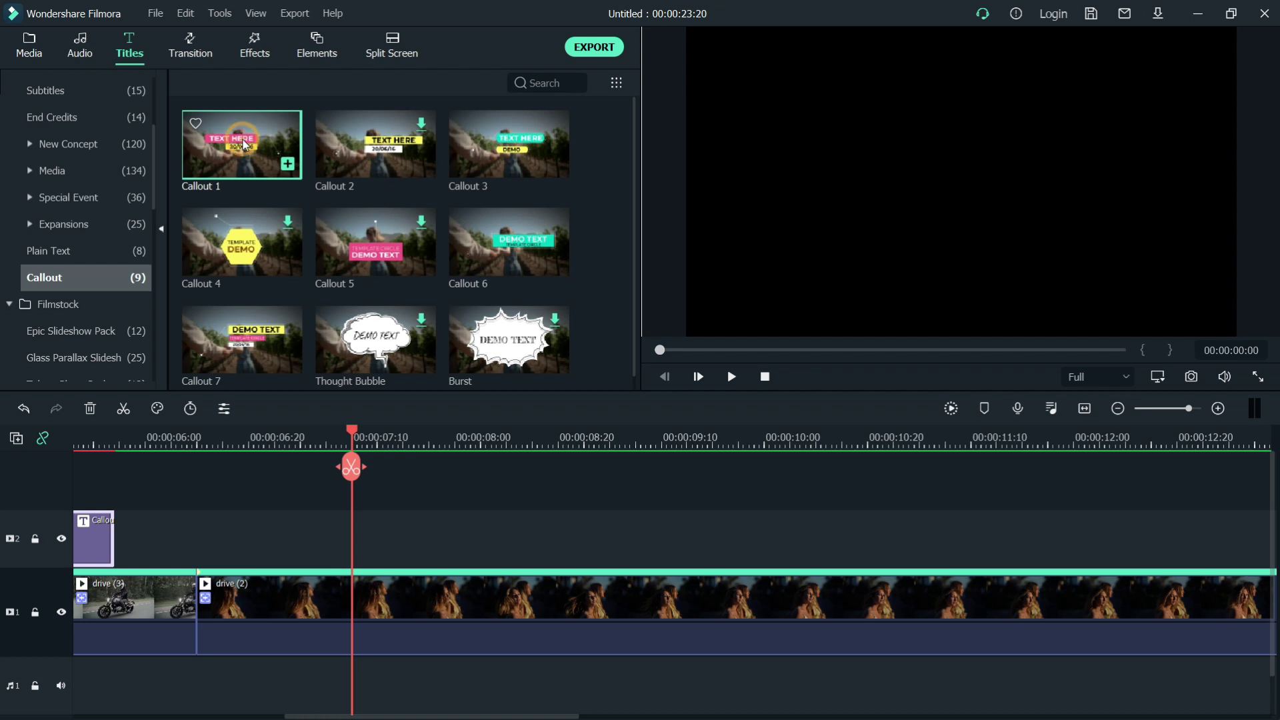
left_click_drag(244, 144, 359, 529)
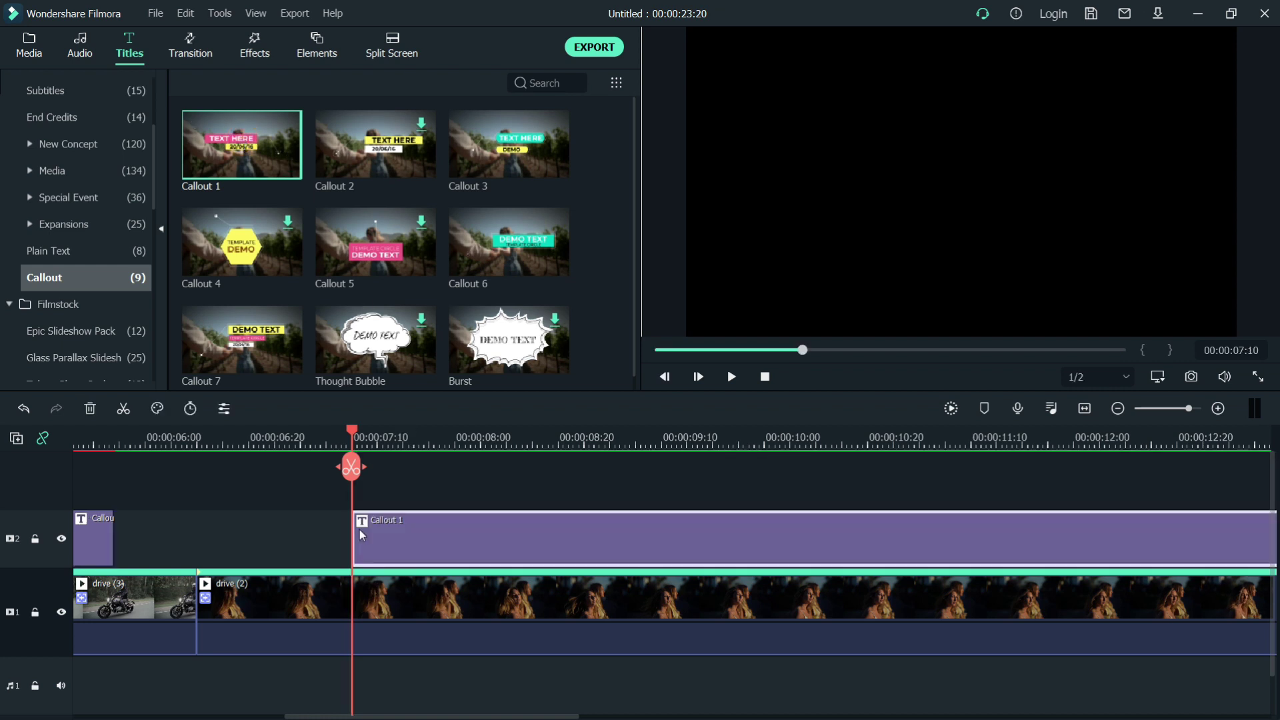
mouse_move(565, 716)
left_mouse_down()
mouse_move(667, 716)
mouse_move(578, 716)
left_mouse_up()
double_click(464, 545)
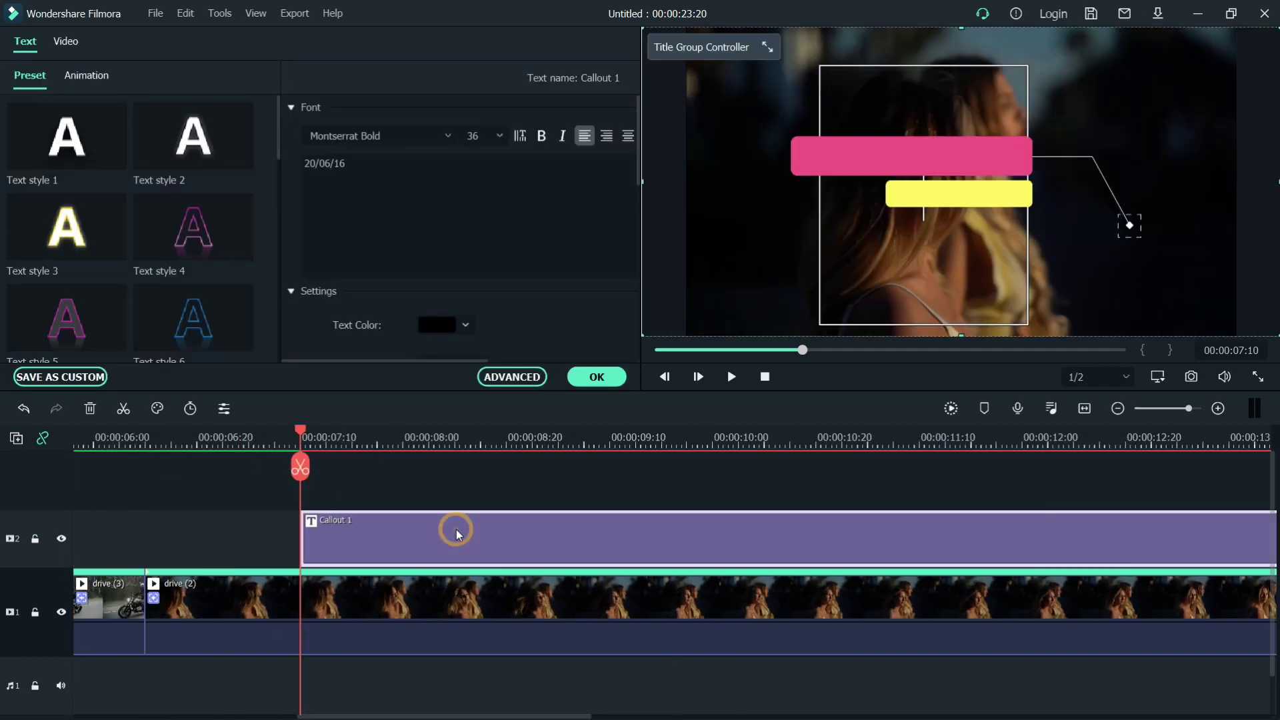
type("MODELALEXB.")
left_click(1129, 220)
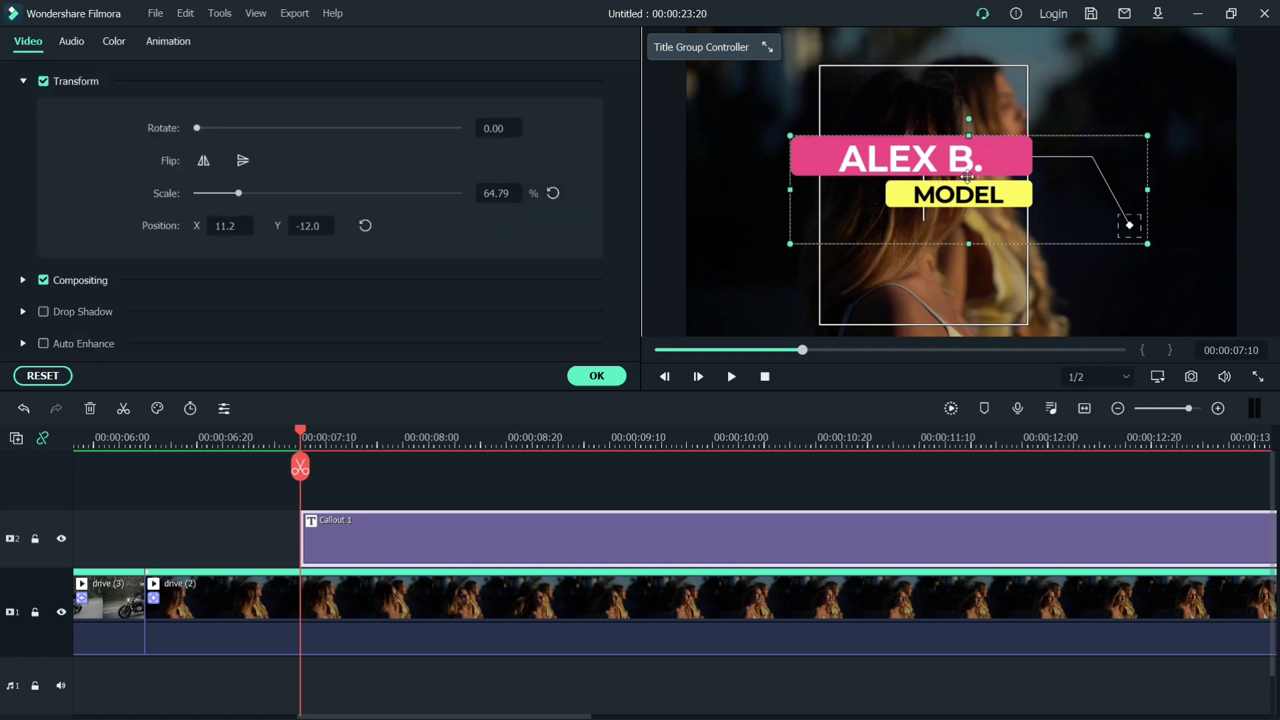
left_click_drag(1128, 214, 793, 125)
left_click(936, 161)
left_click_drag(987, 203, 818, 174)
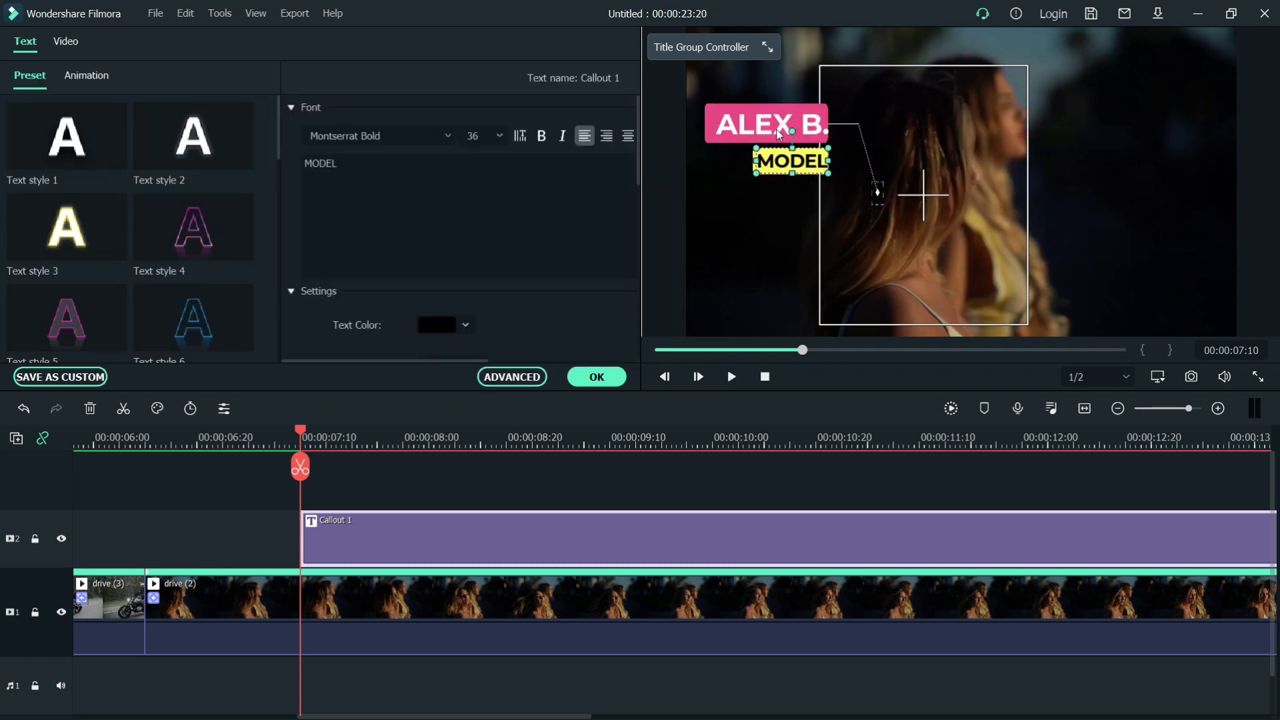
left_click(773, 124)
left_click(597, 377)
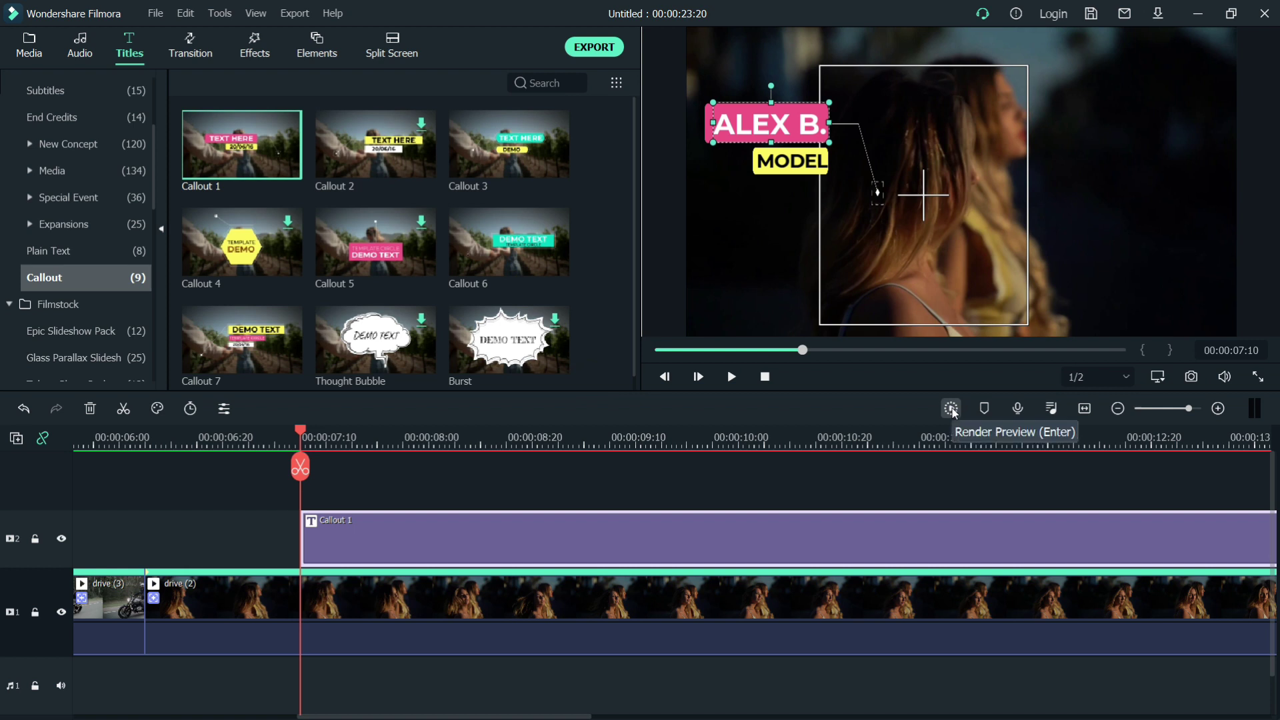
left_click(951, 408)
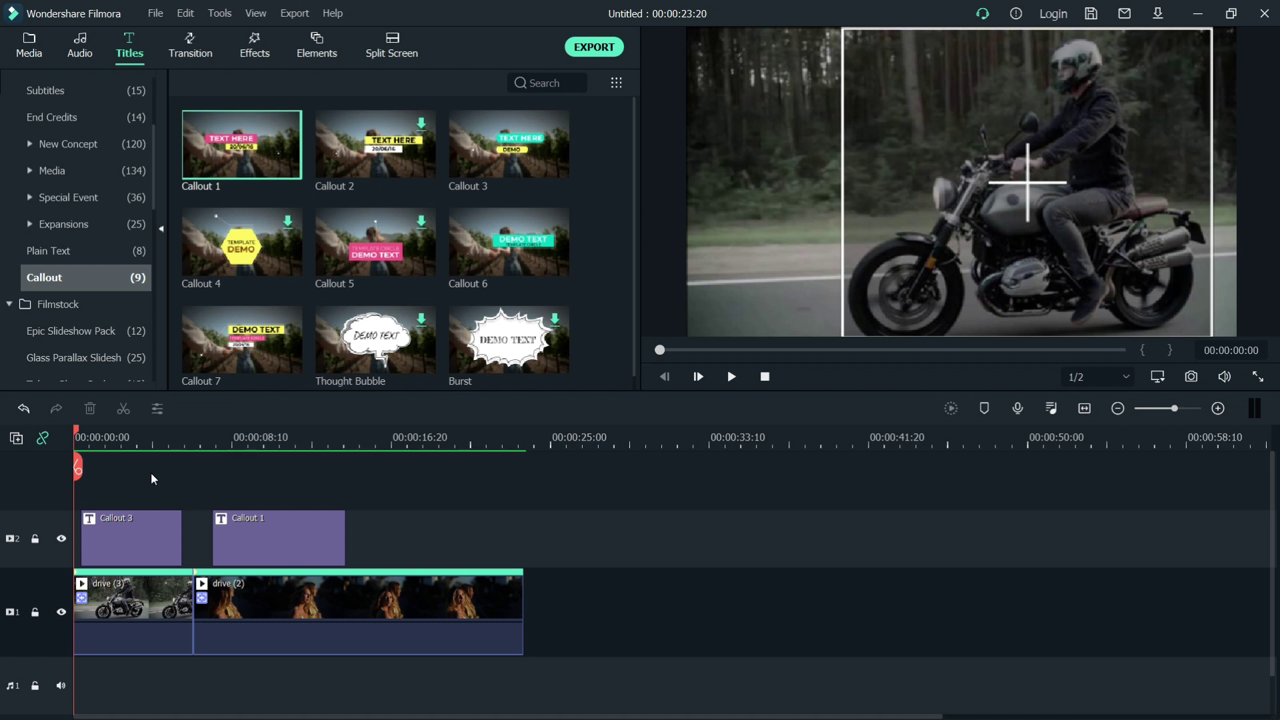
Attach Callout 3 to drive (3)'s motion track.
left_click(158, 606)
double_click(158, 606)
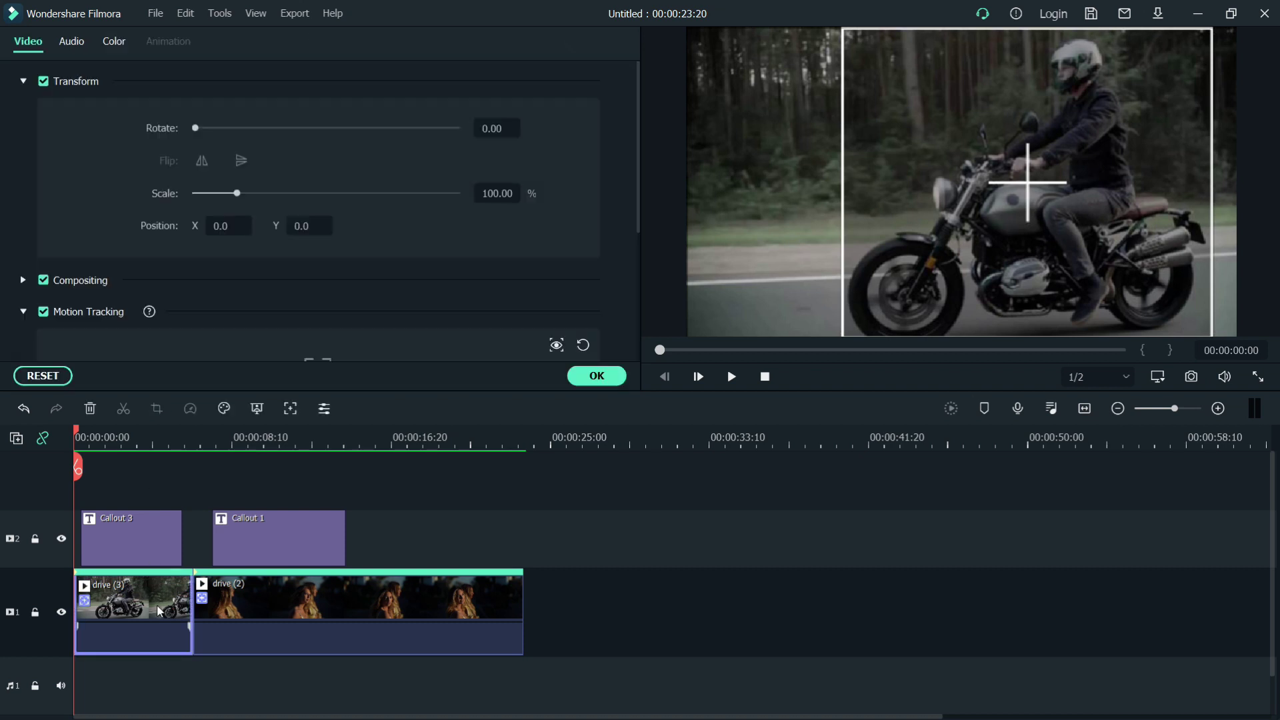
scroll(100, 263, "down", 3)
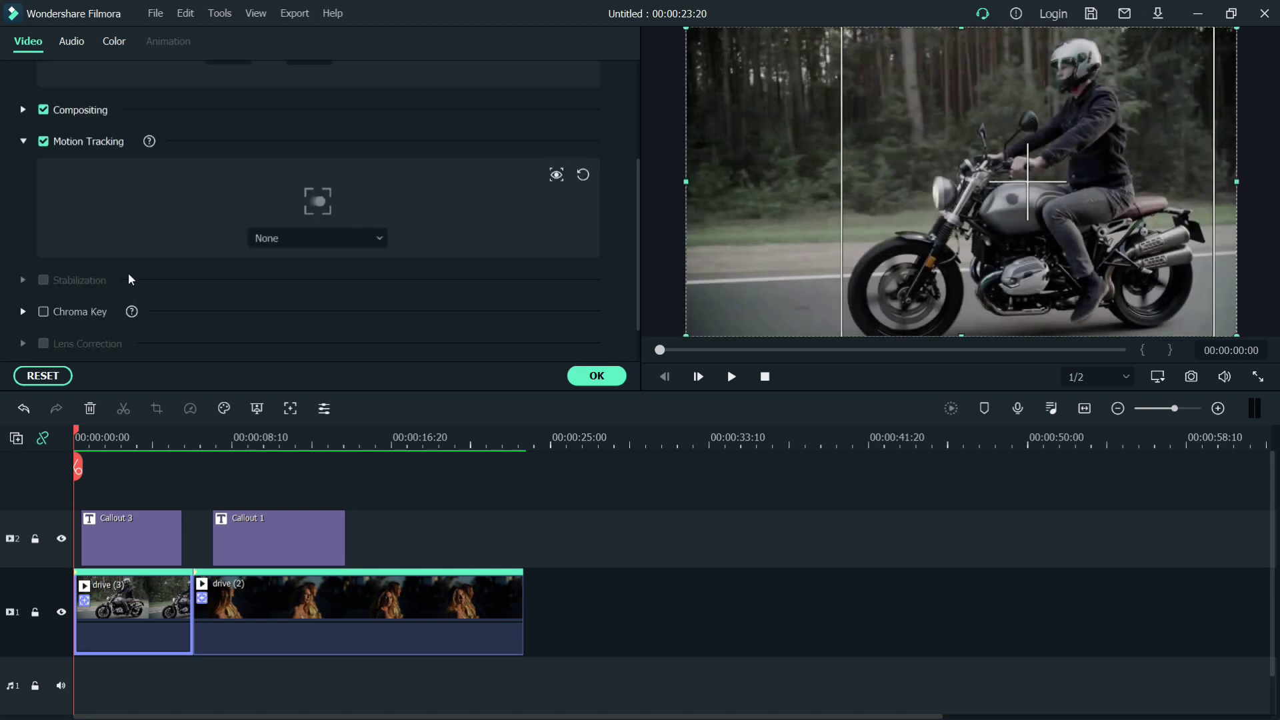
left_click(282, 238)
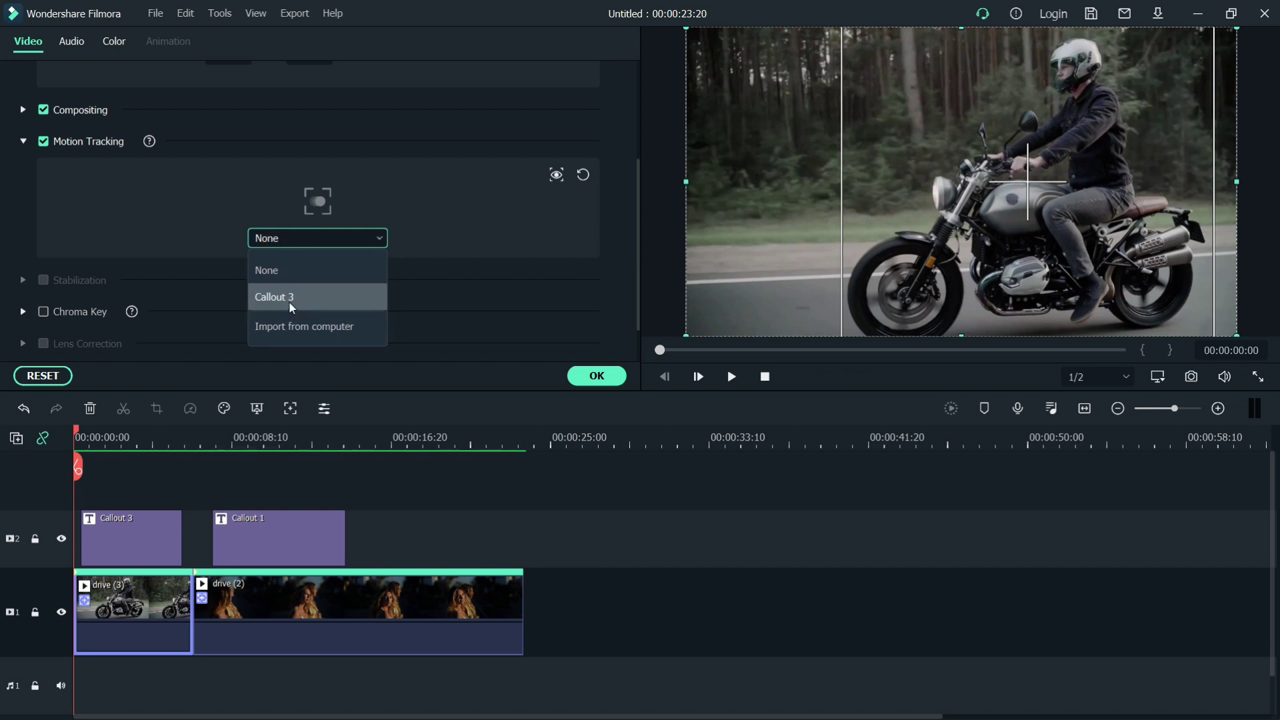
left_click(290, 300)
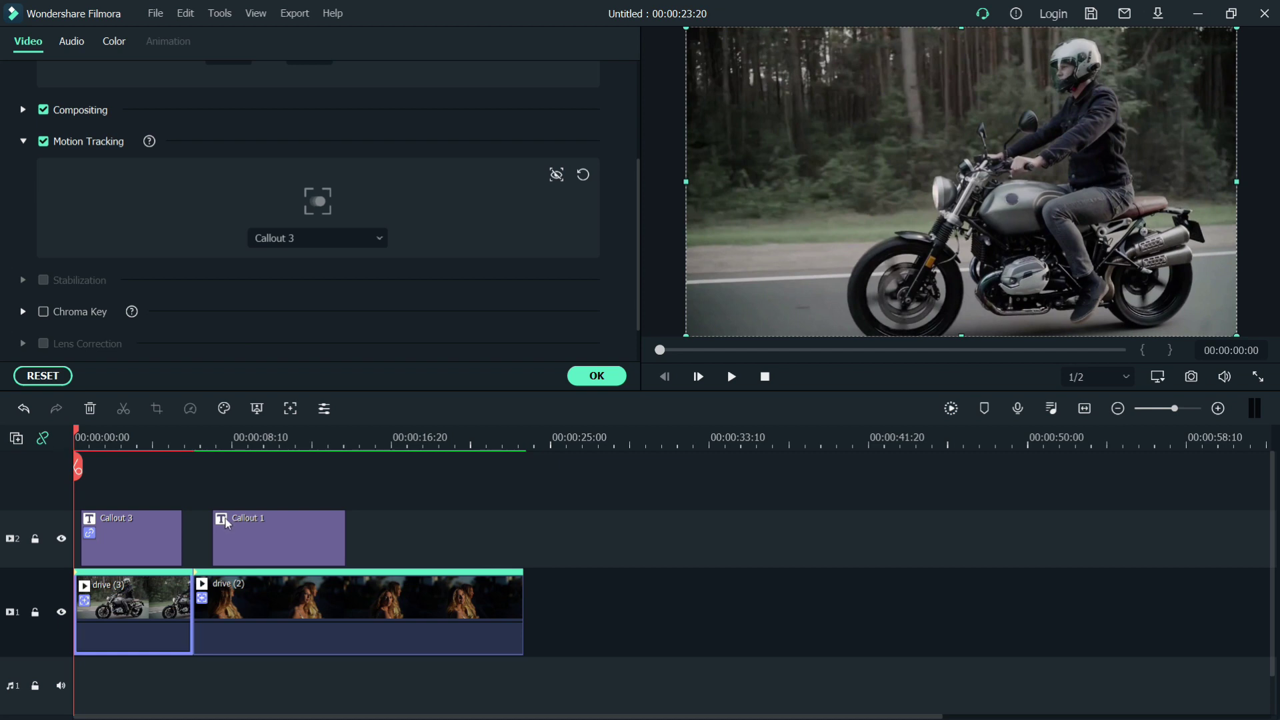
Attach Callout 1 to drive (2)'s motion track and confirm the tracking settings.
left_click_drag(77, 432, 218, 432)
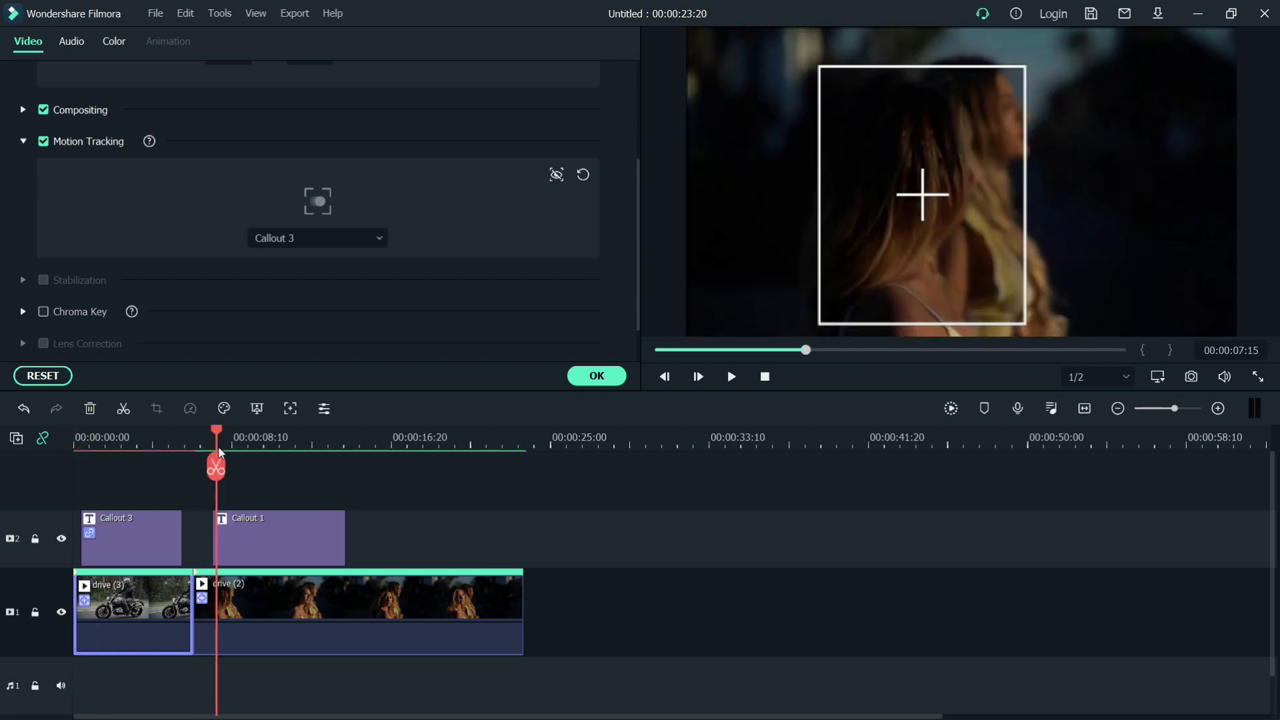
left_click(281, 582)
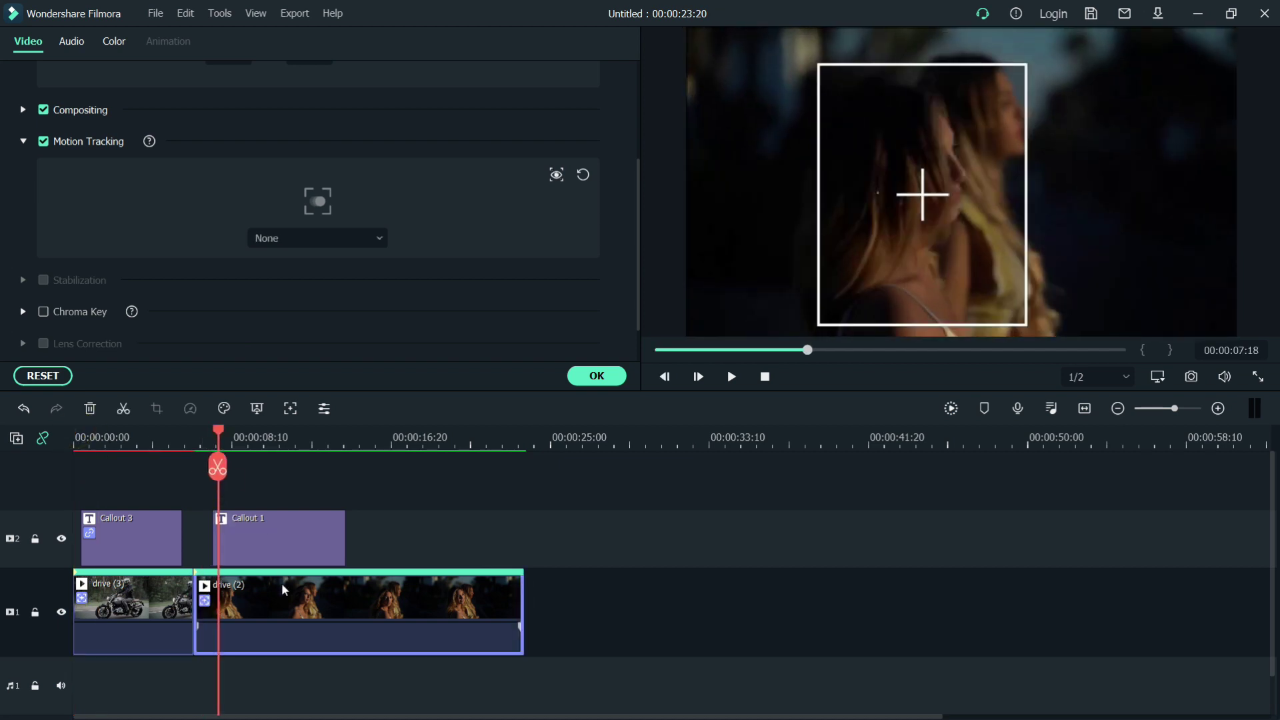
left_click(302, 242)
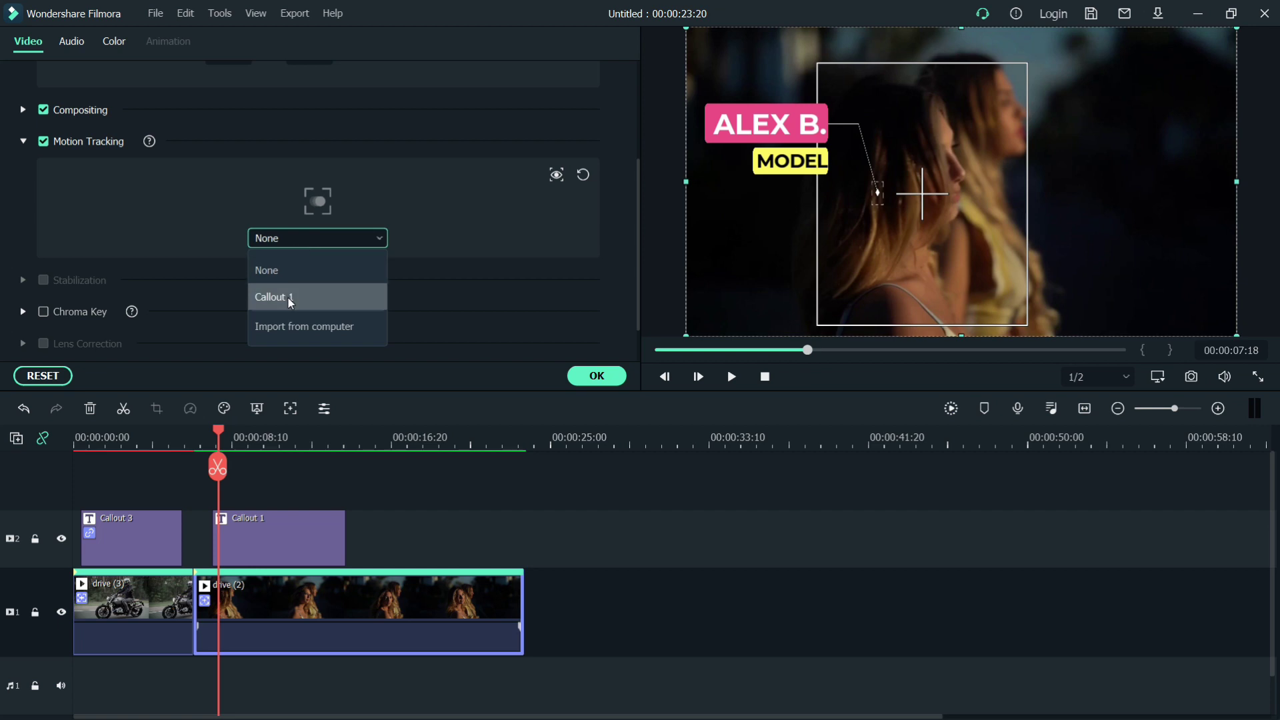
left_click(290, 298)
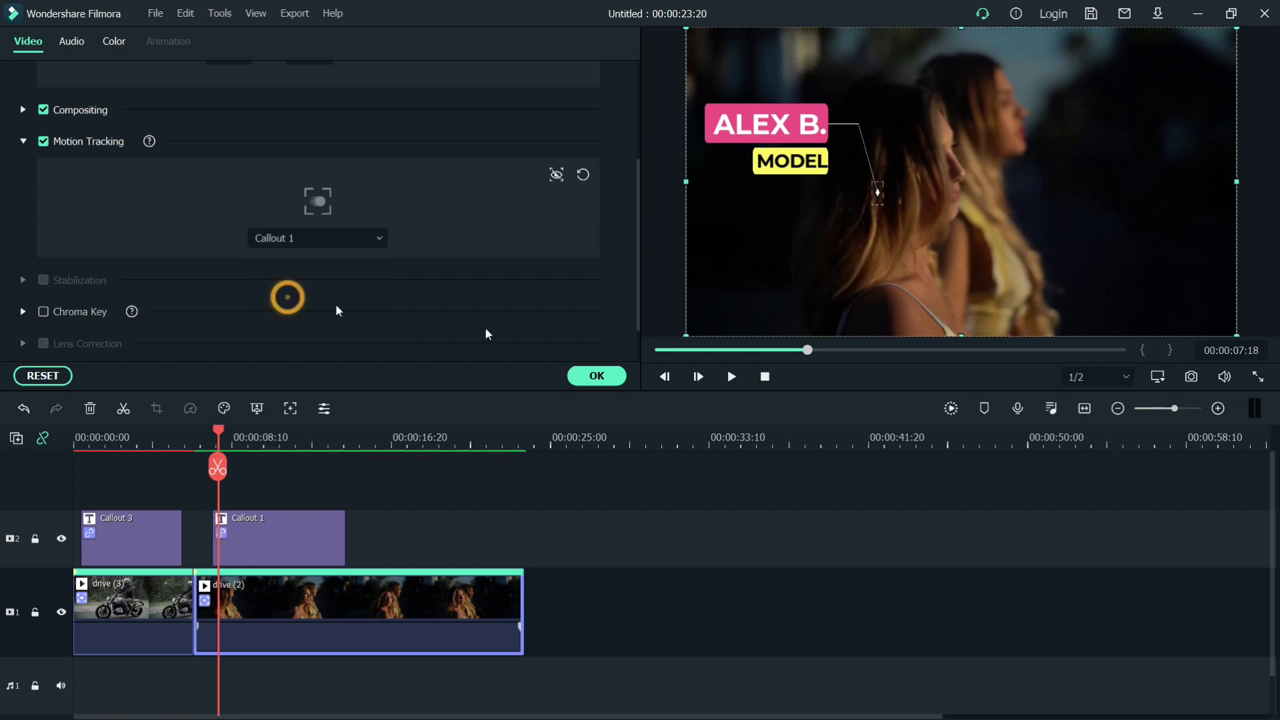
left_click(597, 376)
Return to the start, render the preview, and play back to watch PRO BIKER and MODEL callouts follow.
key("Home")
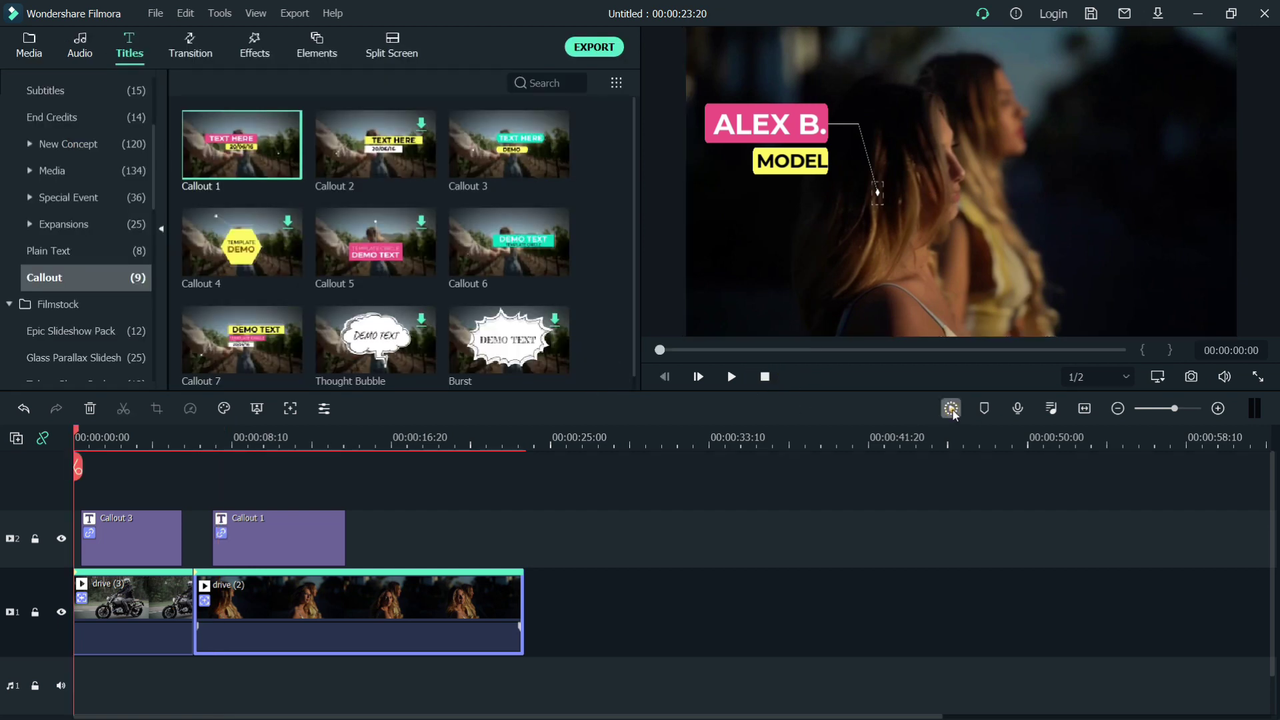
key("Return")
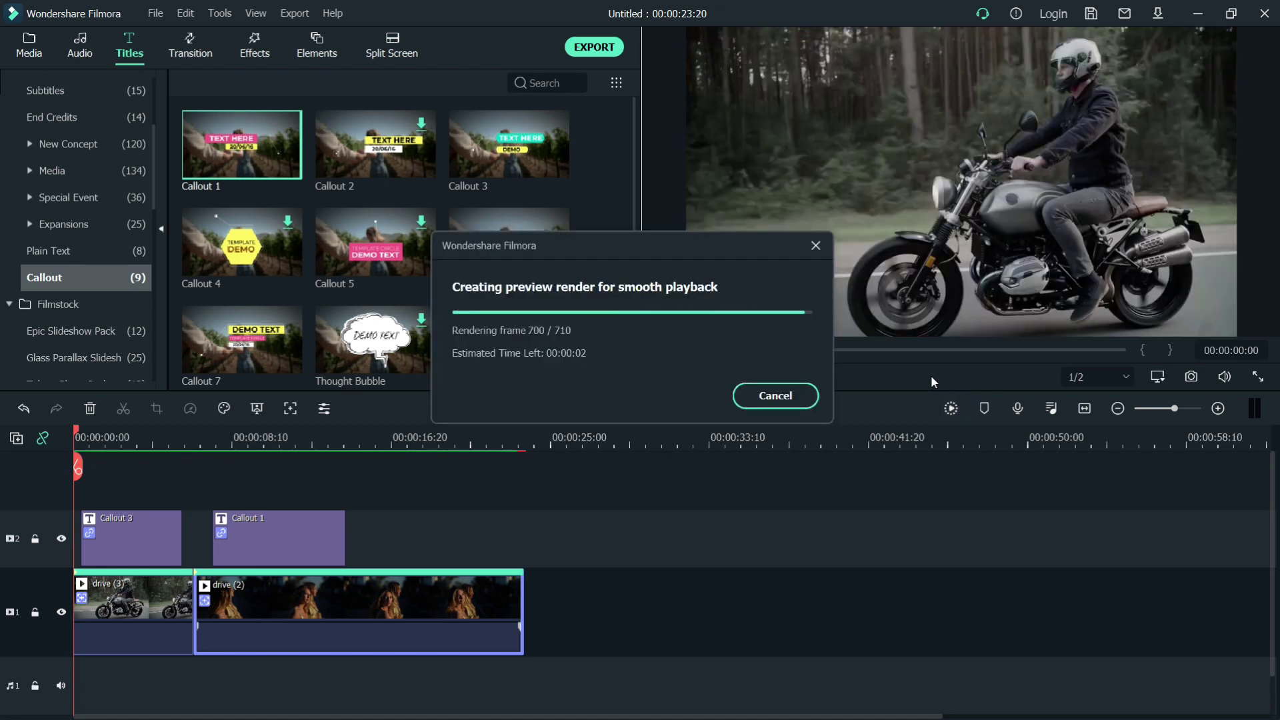
left_click(729, 378)
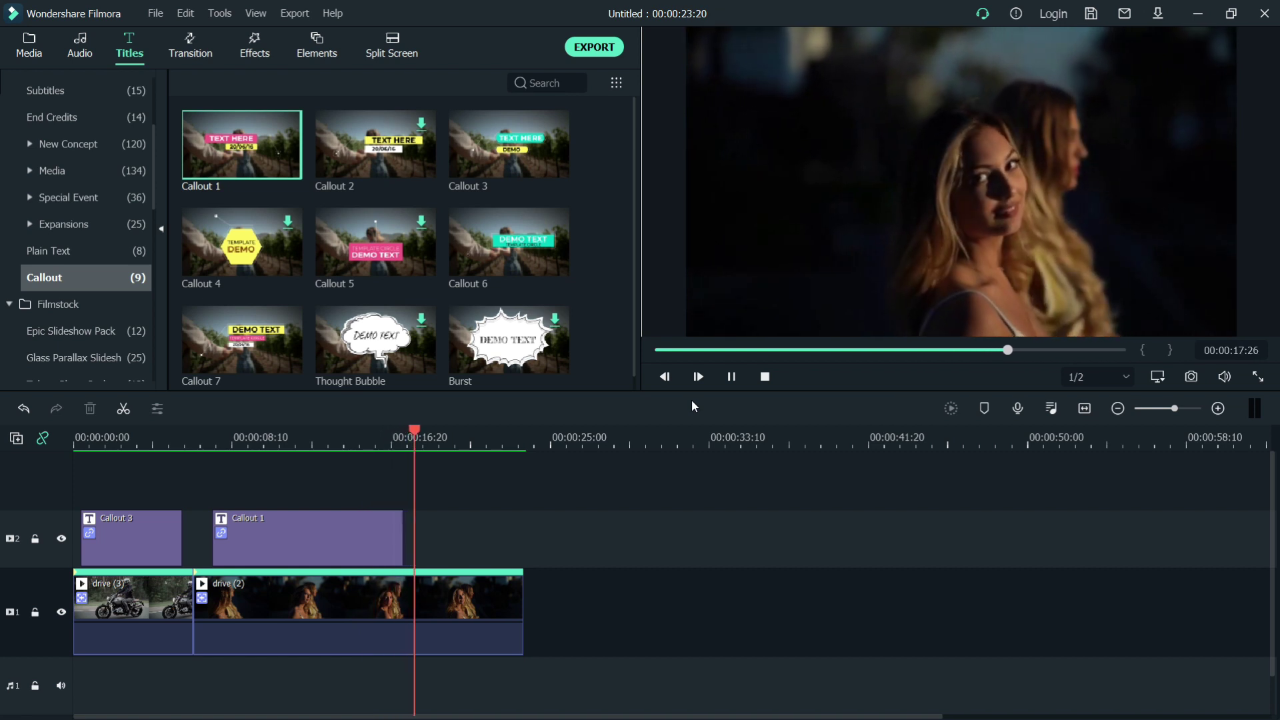
Pause playback at 00:00:20:00, after both tracked callouts have played through.
left_click(731, 378)
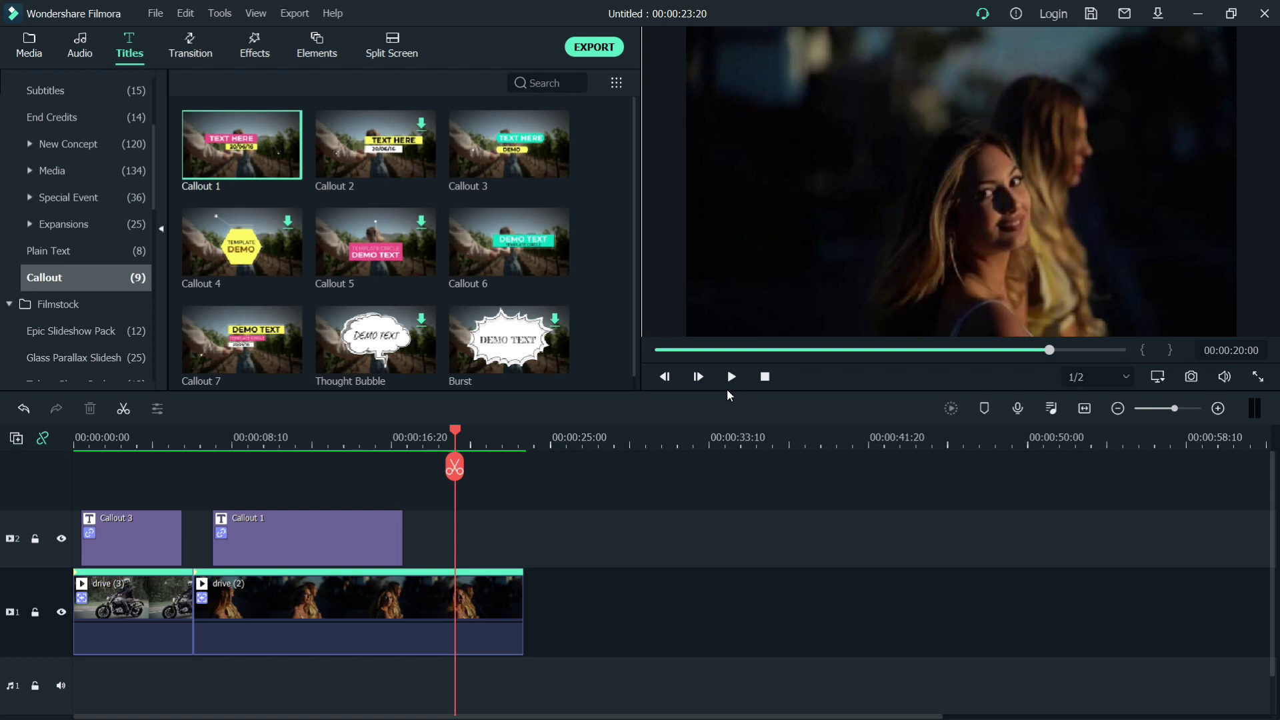